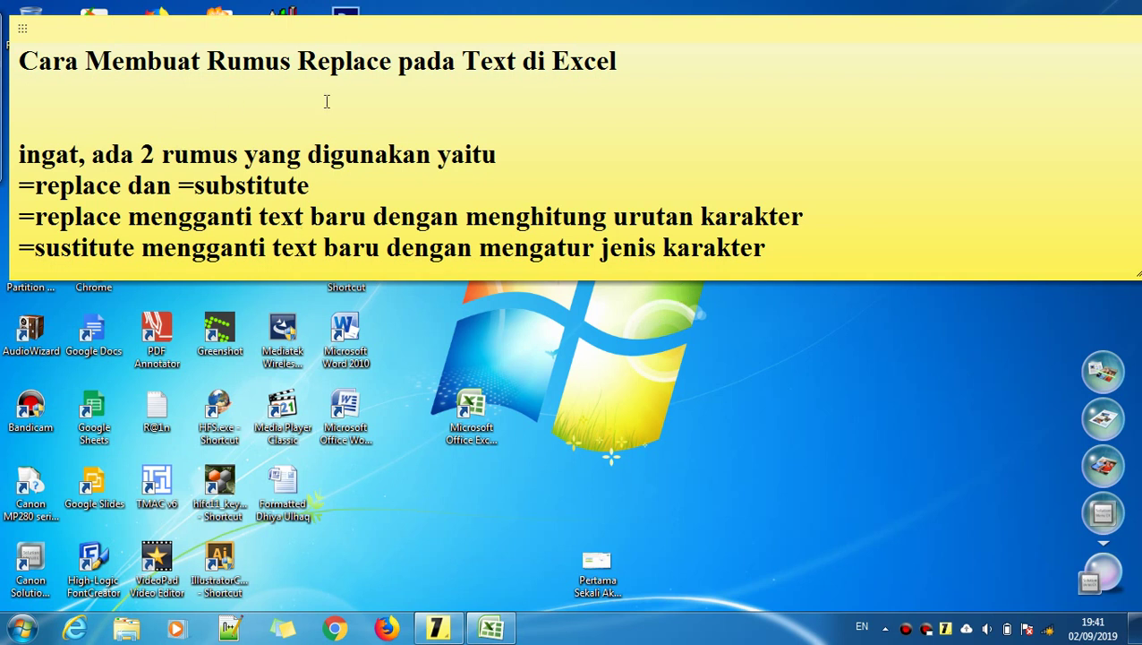
# - Look over the note title and the line below it, then bring the Excel workbook forward
pyautogui.click(624, 69)
pyautogui.click(356, 120)
pyautogui.click(490, 626)
pyautogui.click(685, 388)
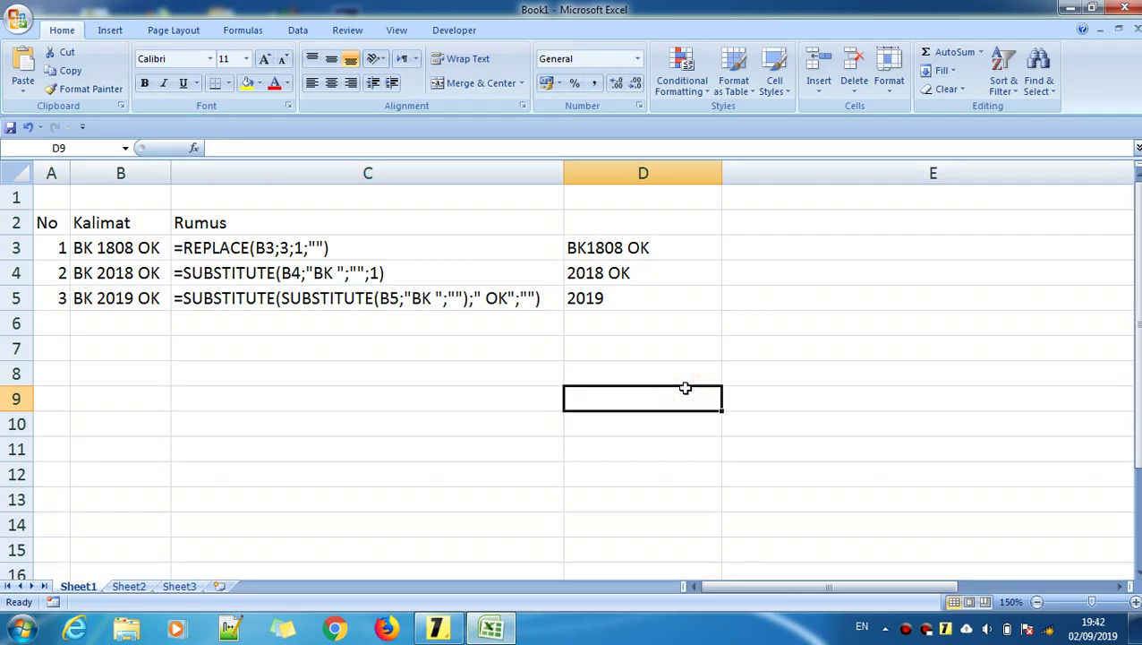
# - Open and close Find and Replace, then select the formula texts in C3 to C5
pyautogui.click(1053, 86)
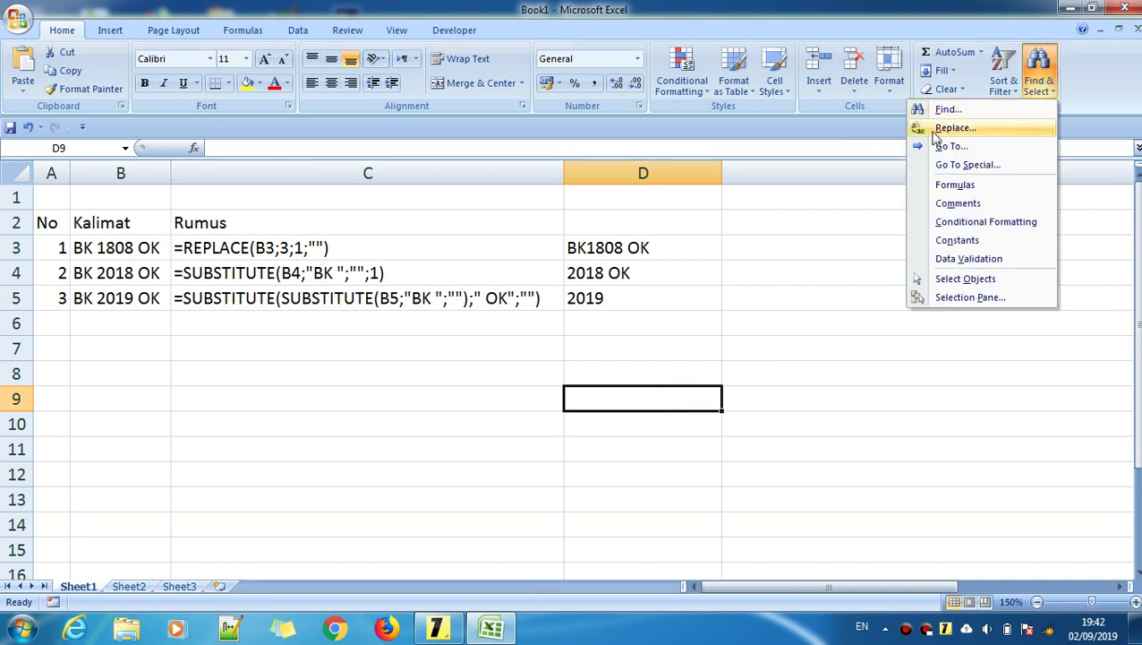
pyautogui.click(1014, 128)
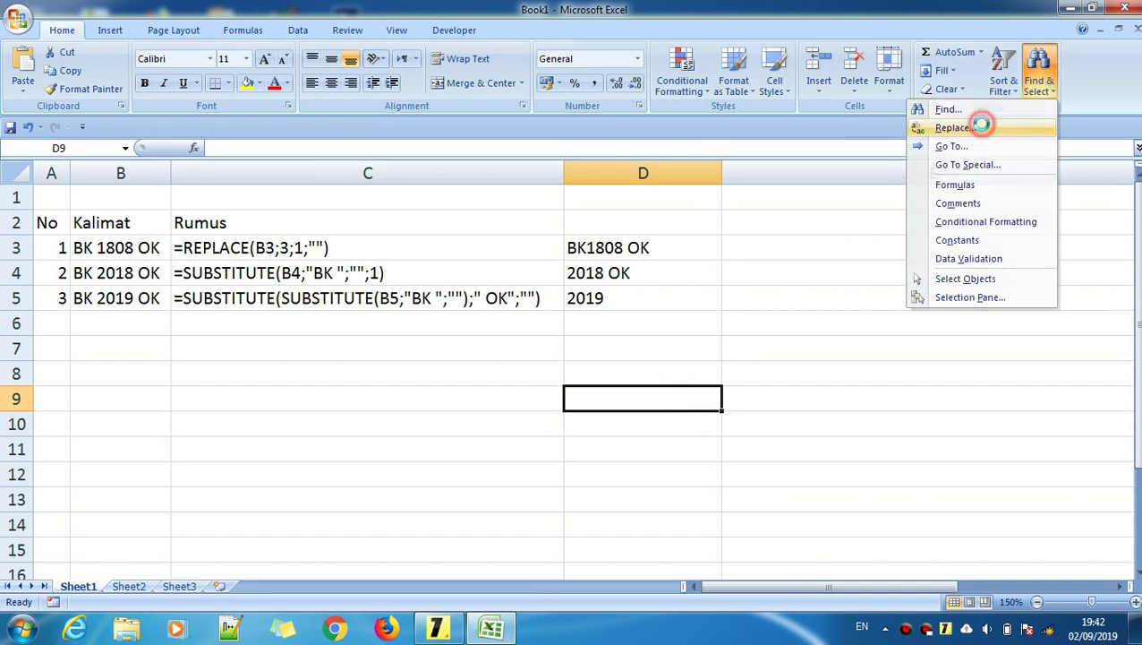
pyautogui.click(736, 338)
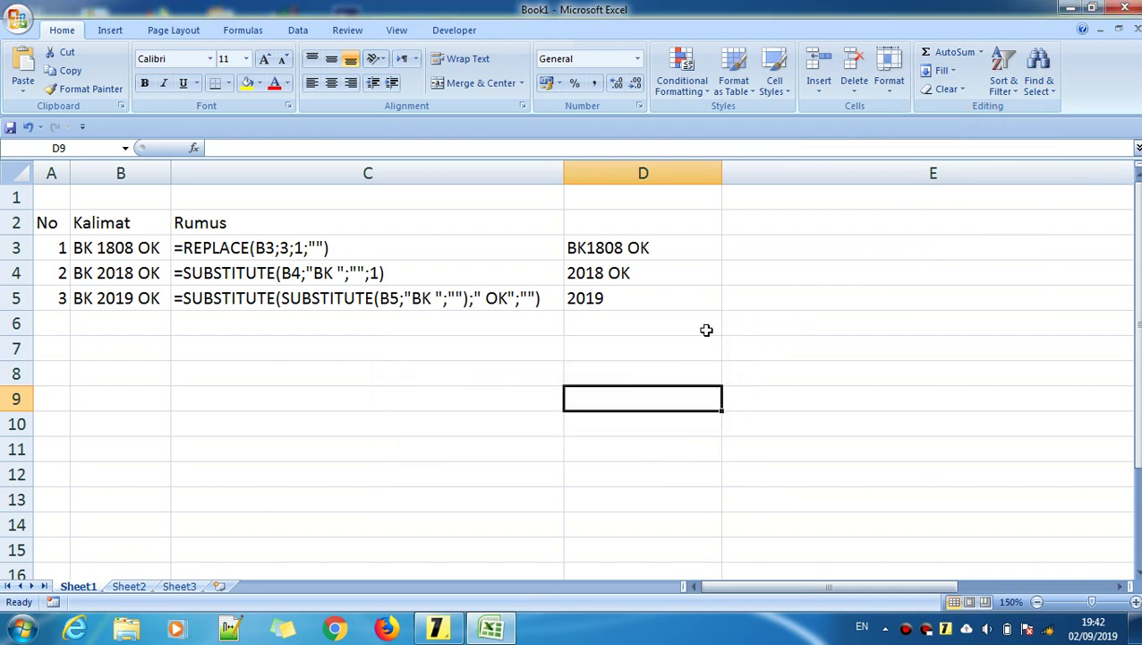
pyautogui.click(381, 366)
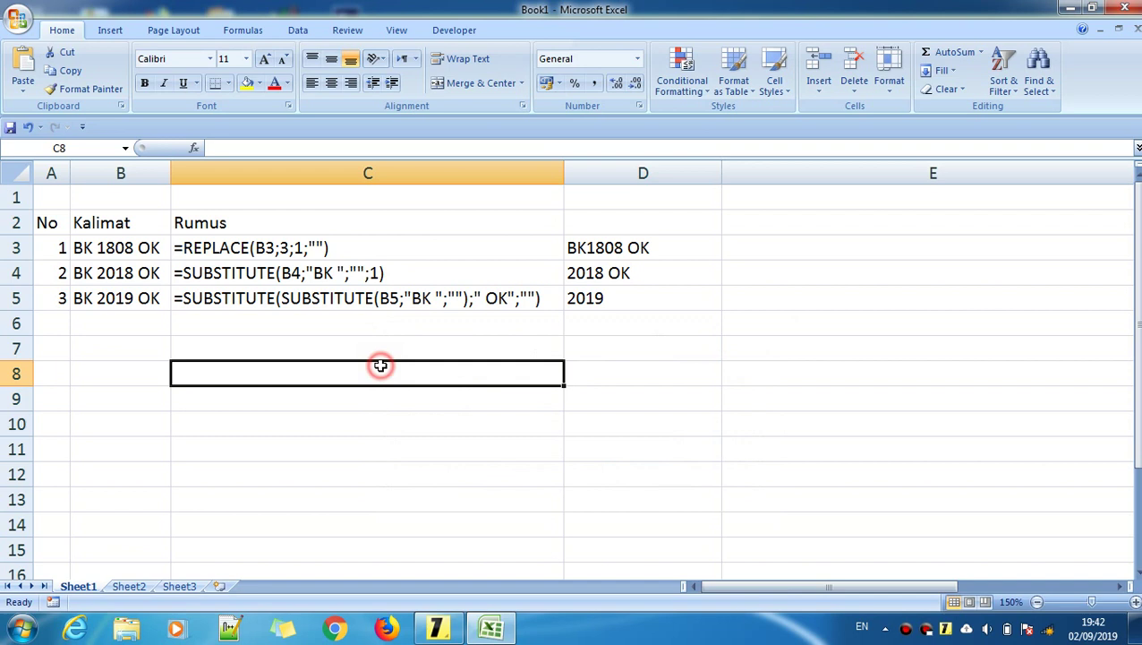
pyautogui.click(207, 248)
pyautogui.moveTo(207, 248); pyautogui.dragTo(223, 296)
pyautogui.click(282, 362)
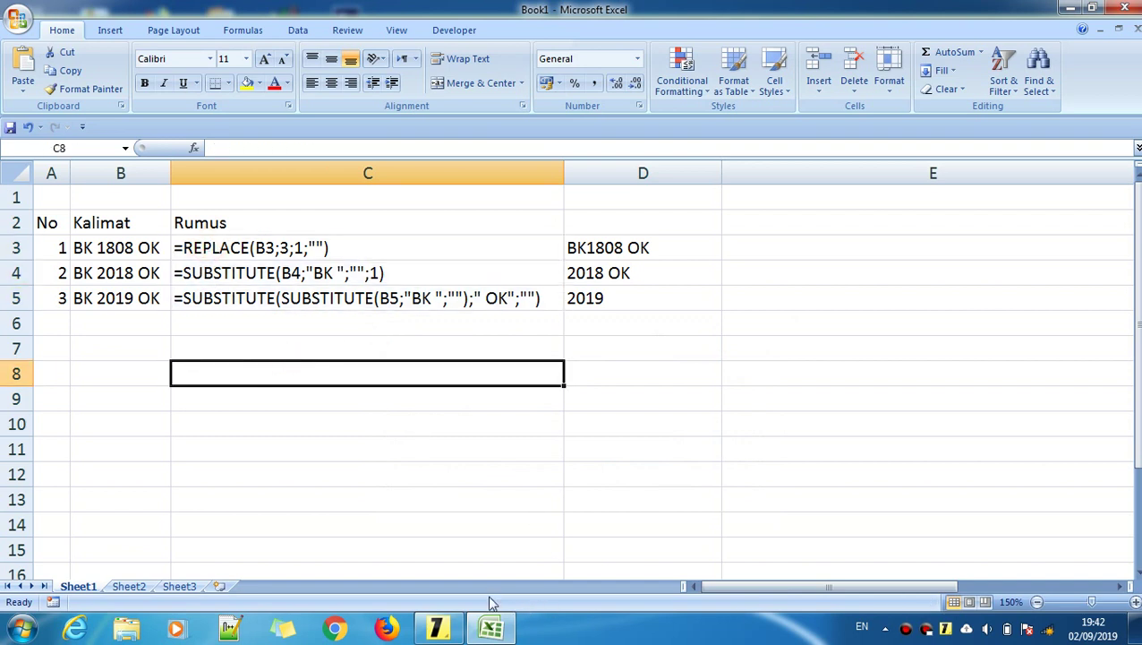
# - Reopen the formula notes, read down to the =replace dan =substitute line, and return to Excel
pyautogui.click(459, 616)
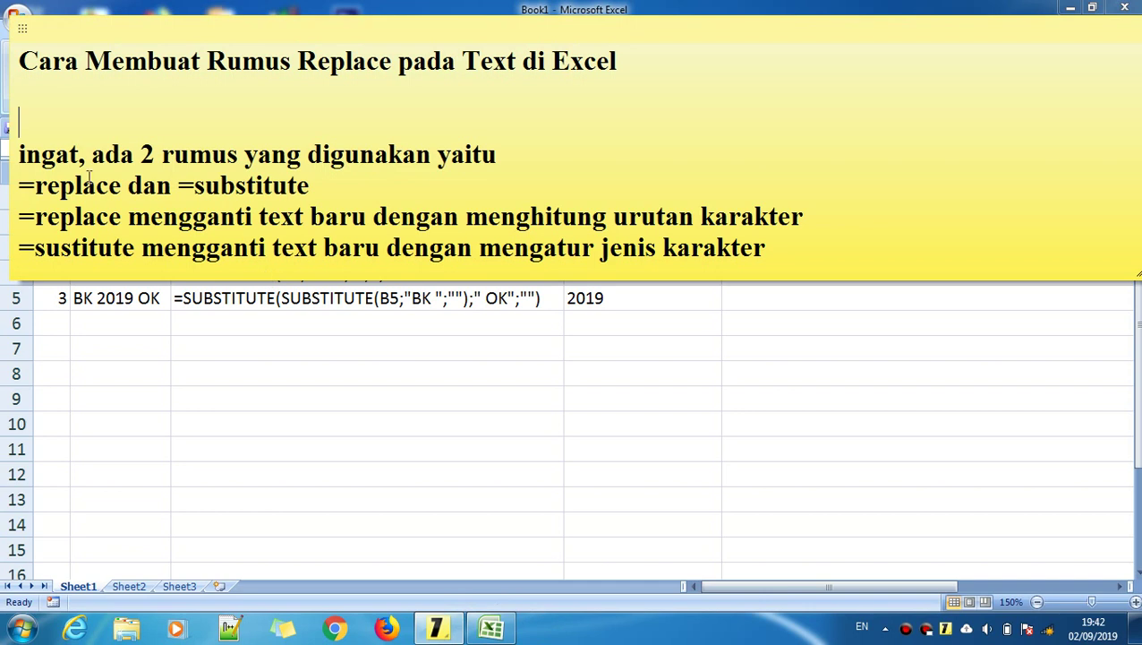
pyautogui.moveTo(21, 154); pyautogui.dragTo(503, 153)
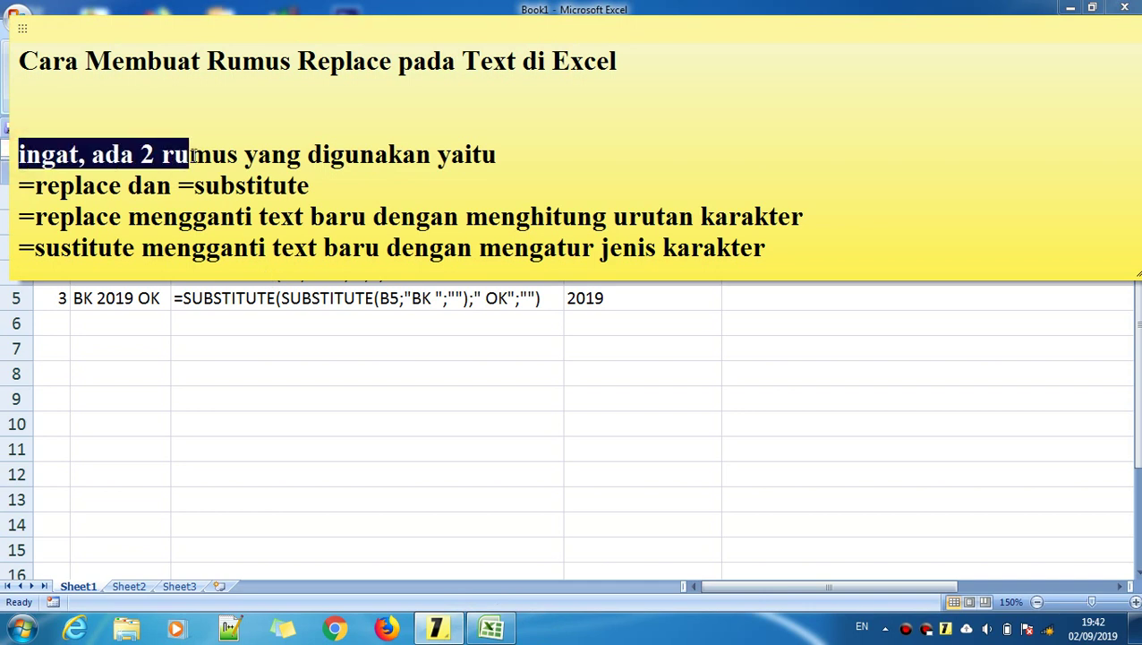
pyautogui.click(548, 158)
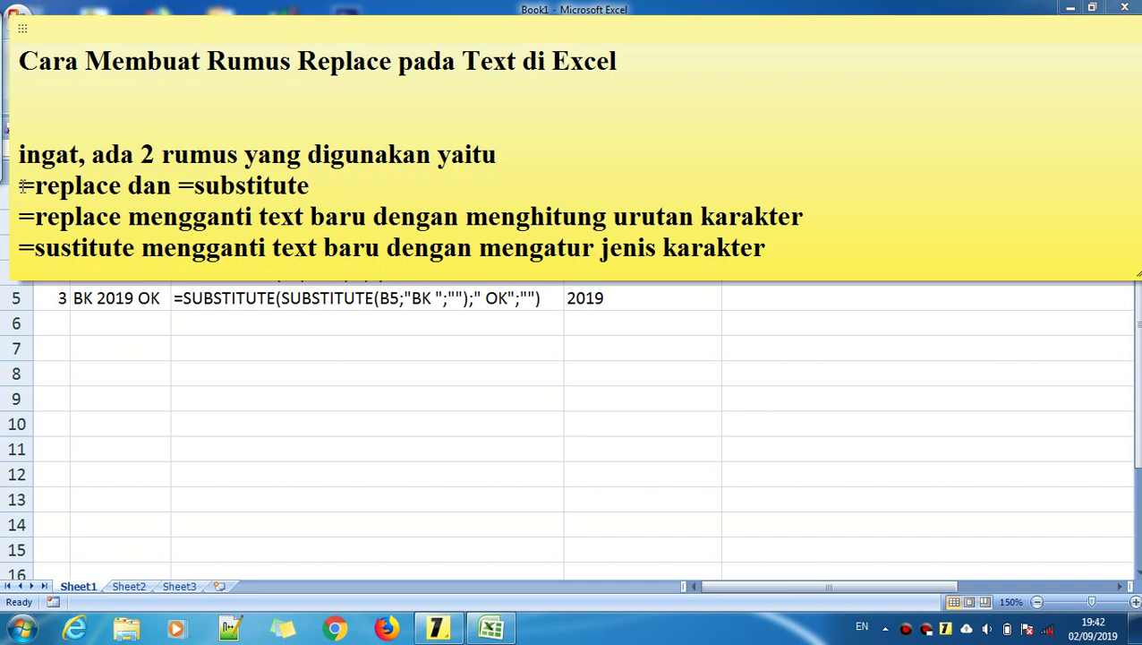
pyautogui.click(329, 183)
pyautogui.click(278, 356)
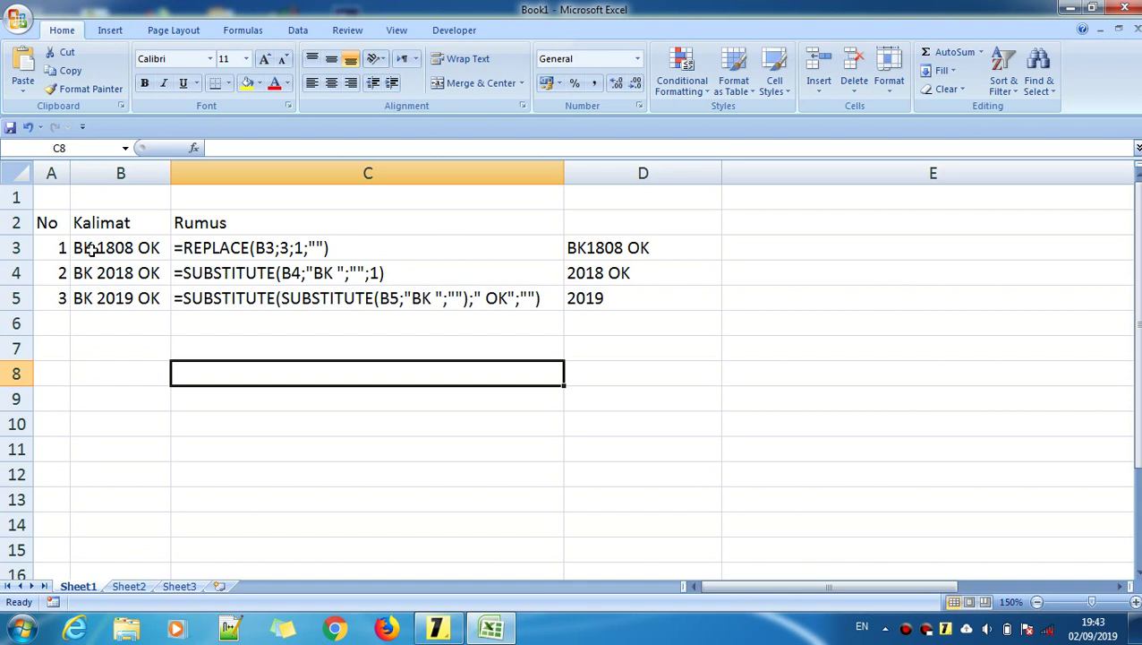
pyautogui.click(92, 250)
pyautogui.click(94, 325)
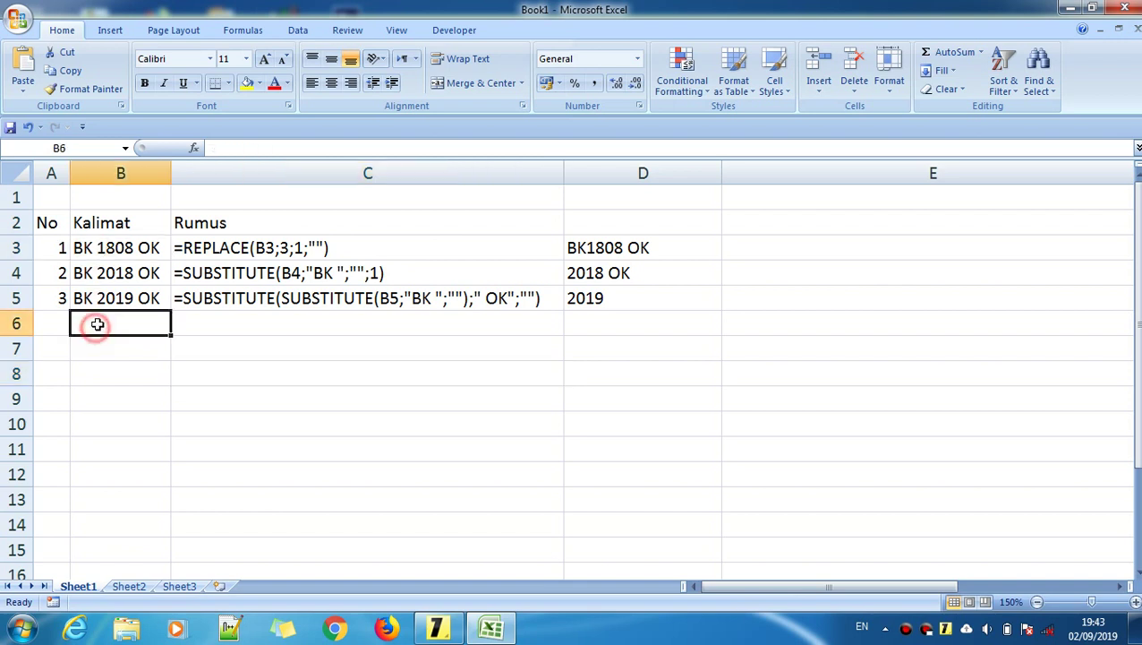
pyautogui.click(107, 251)
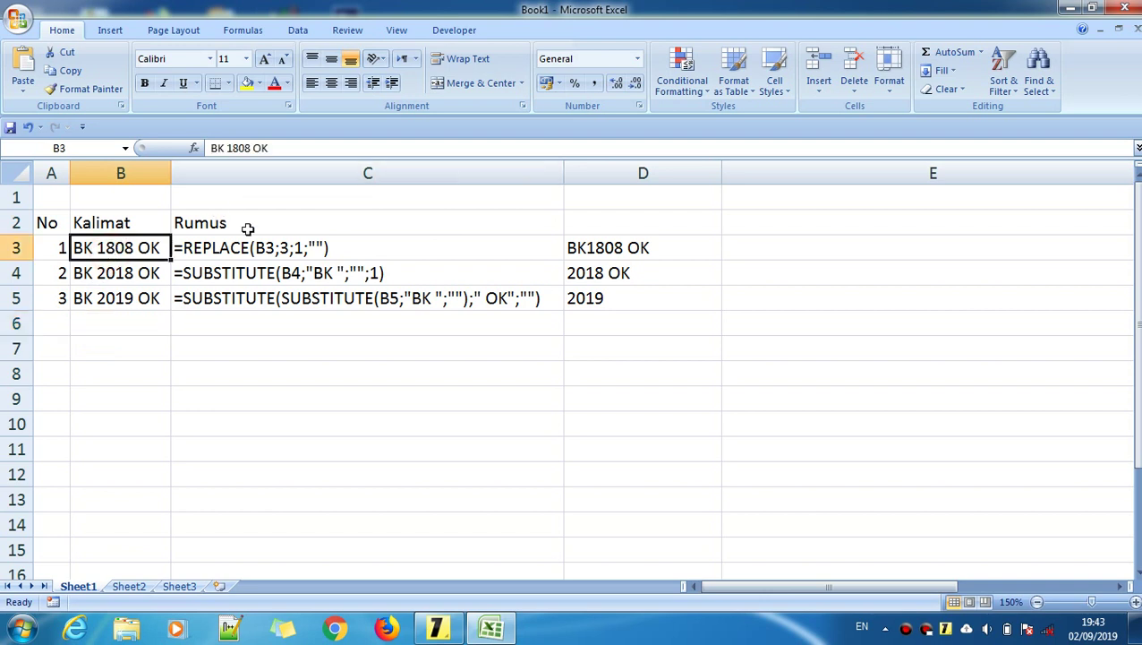
pyautogui.click(111, 367)
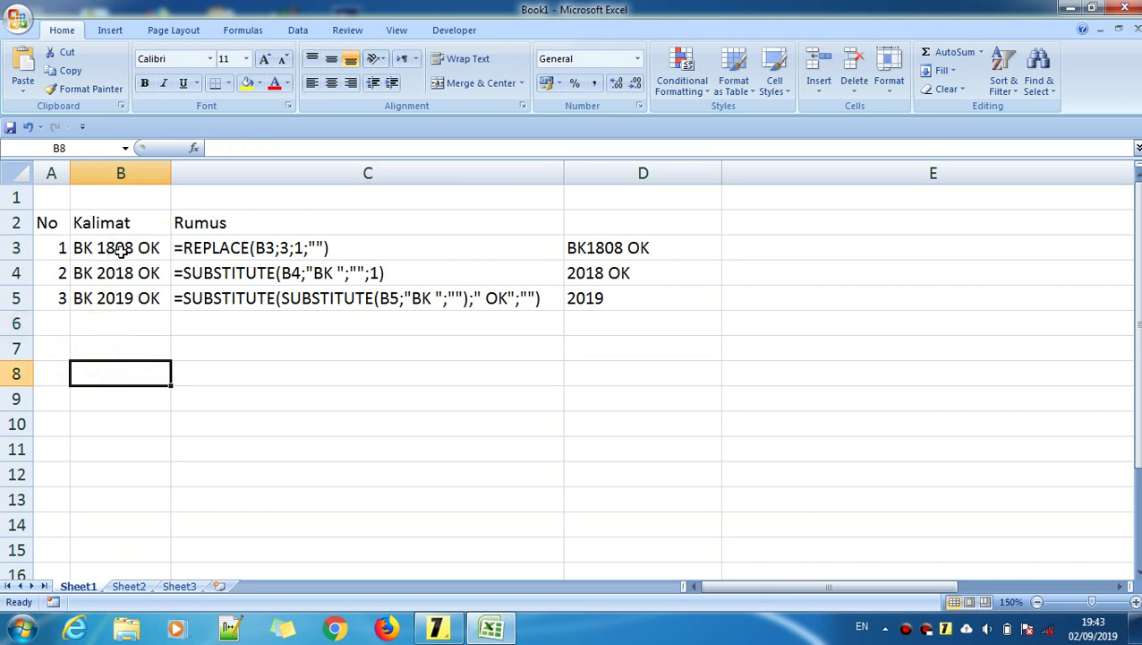
pyautogui.click(437, 626)
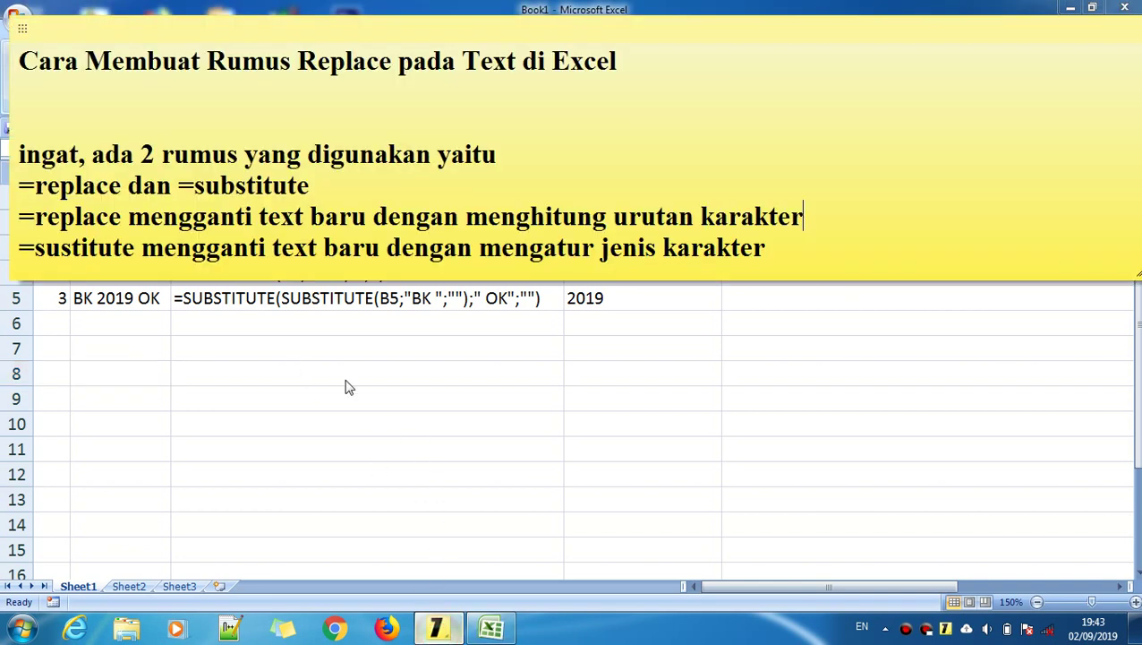
pyautogui.click(791, 251)
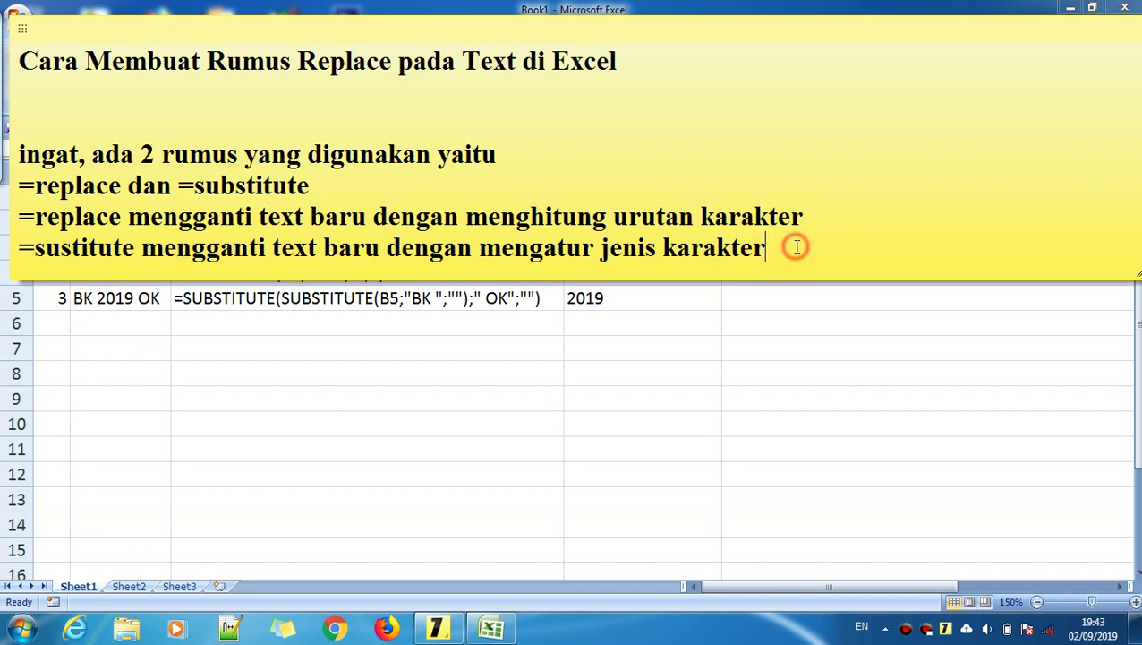
pyautogui.click(120, 371)
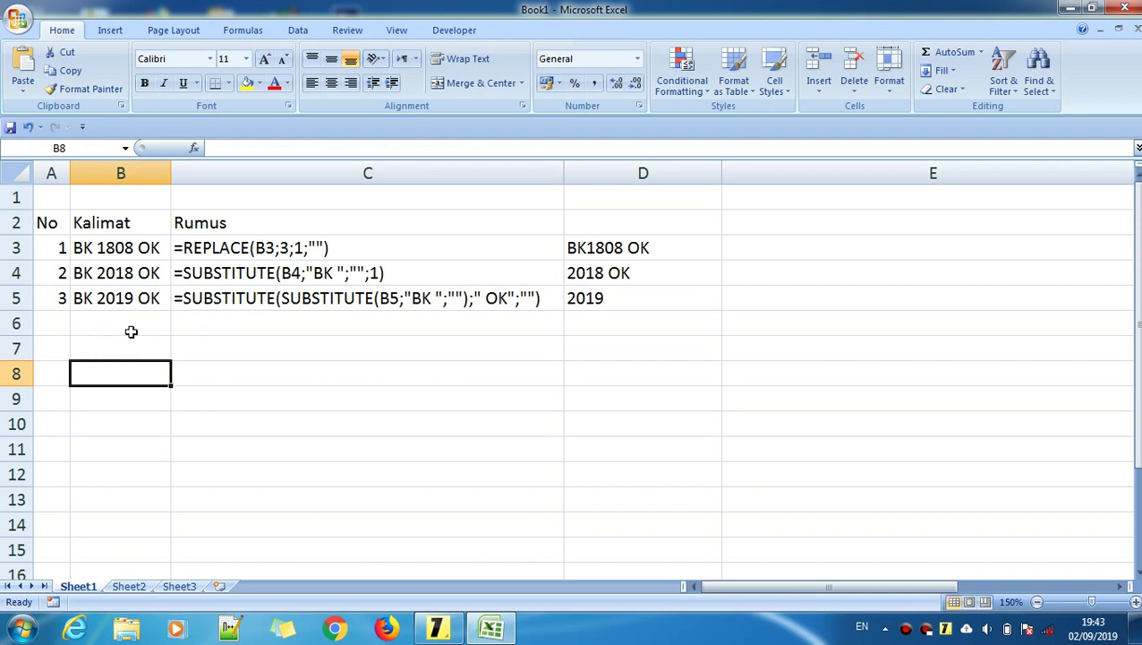
pyautogui.click(440, 630)
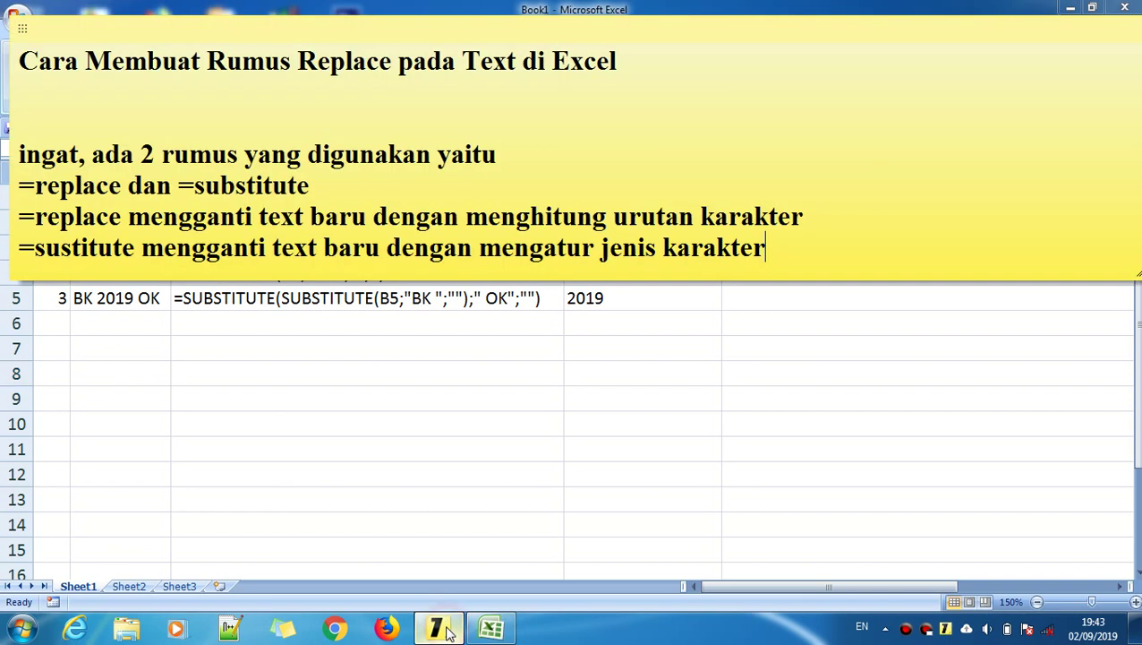
pyautogui.click(97, 351)
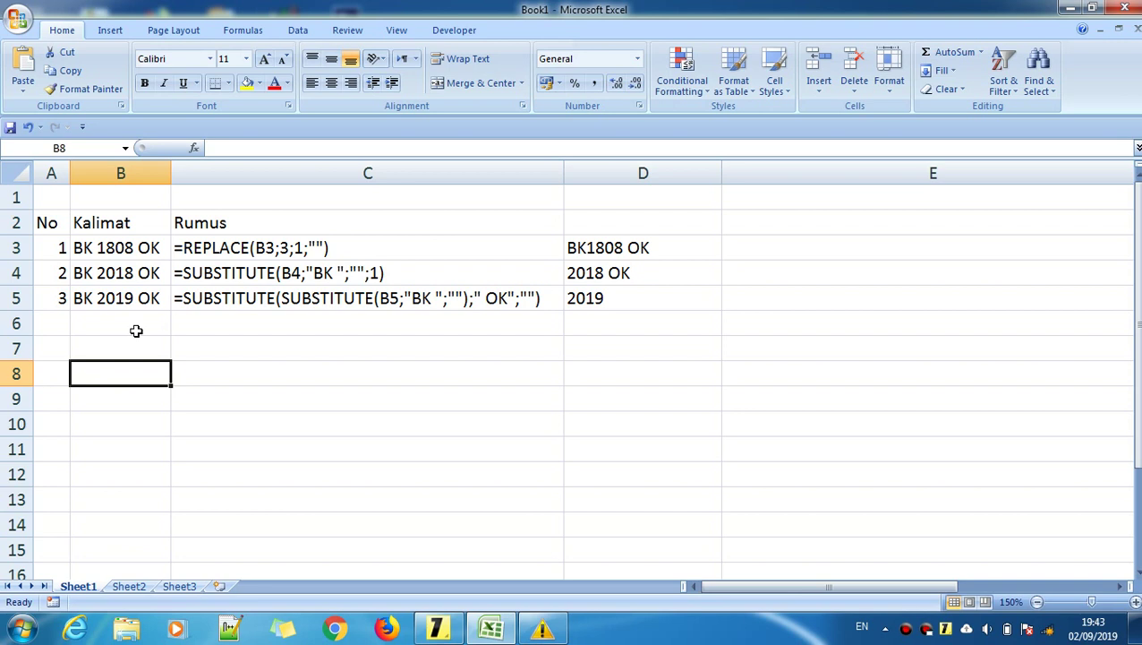
pyautogui.click(136, 329)
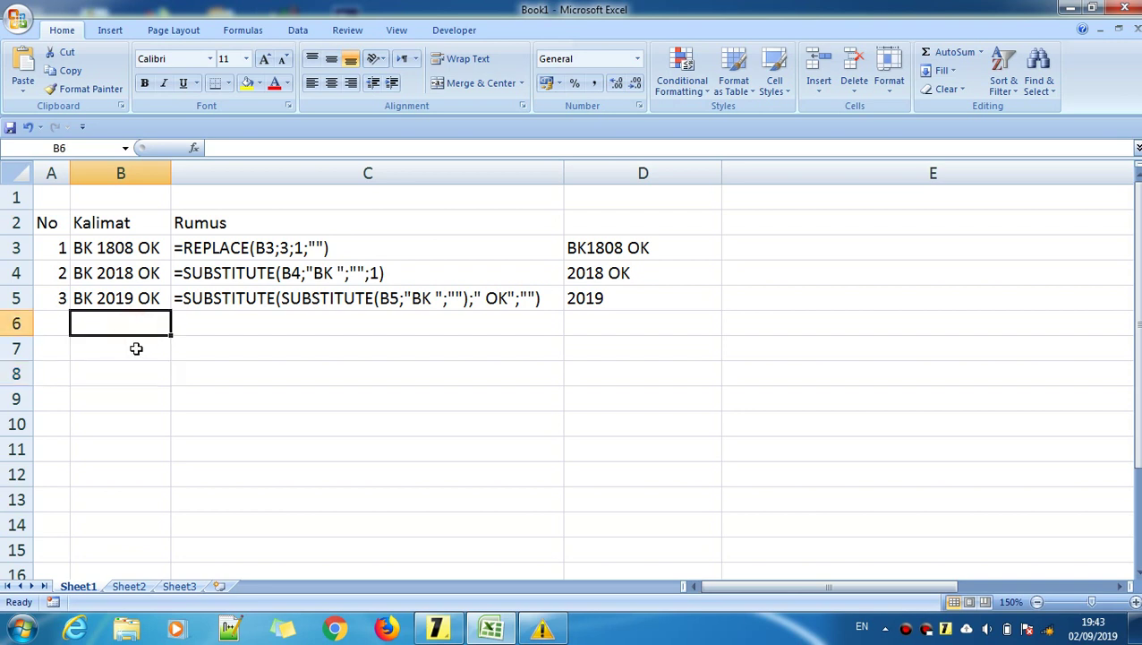
pyautogui.click(136, 349)
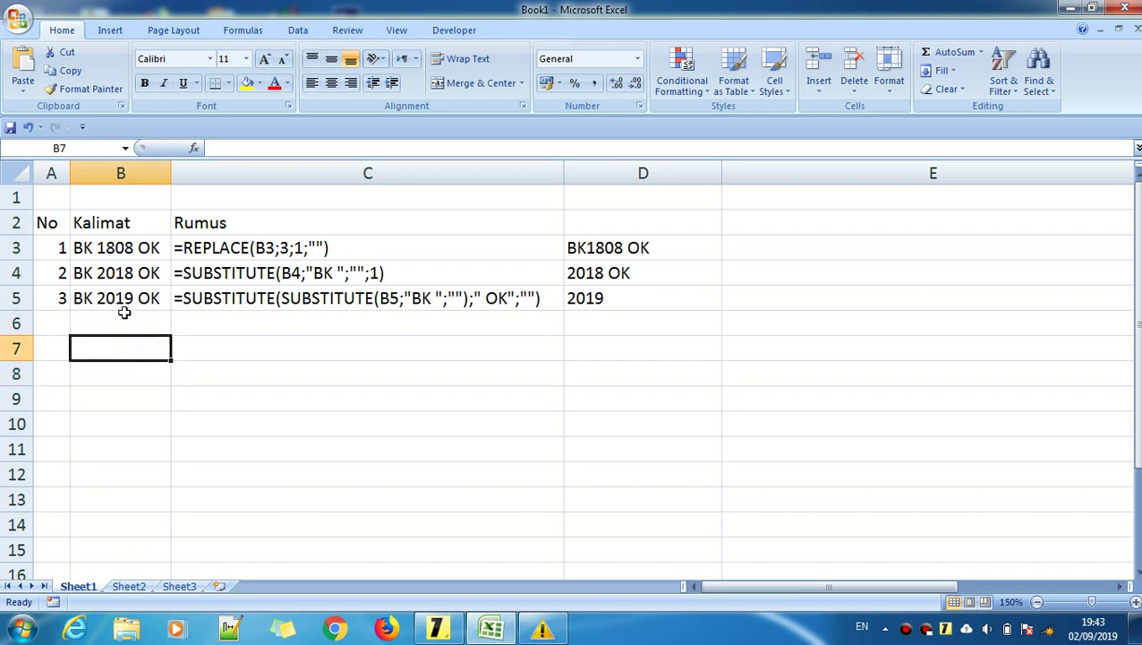
pyautogui.click(365, 349)
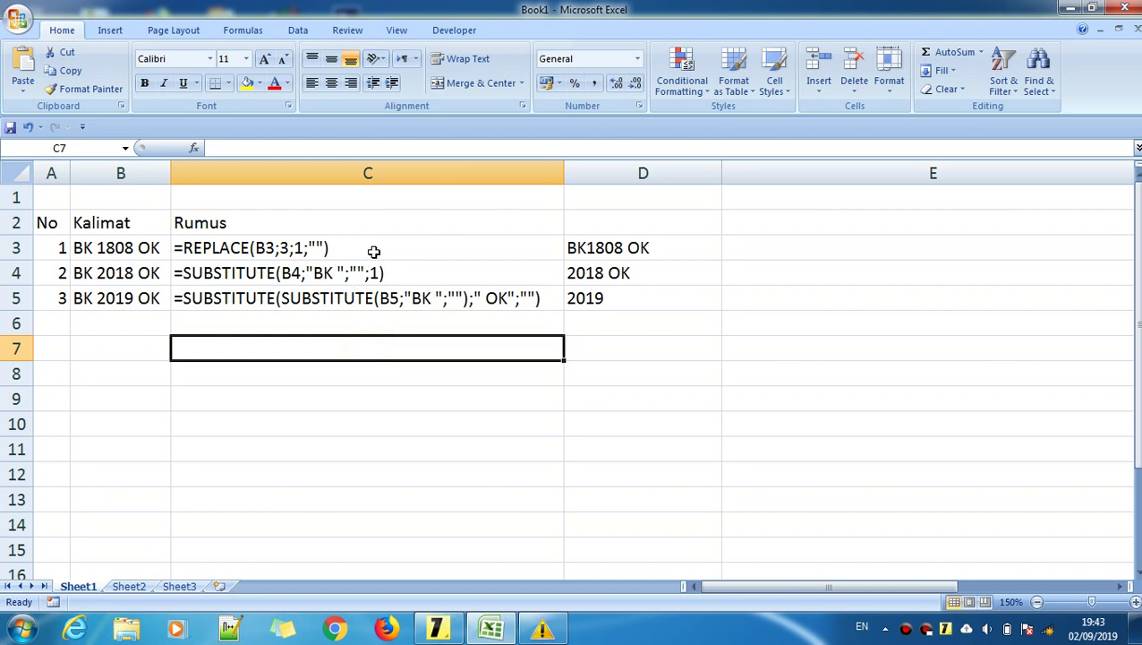
pyautogui.click(400, 439)
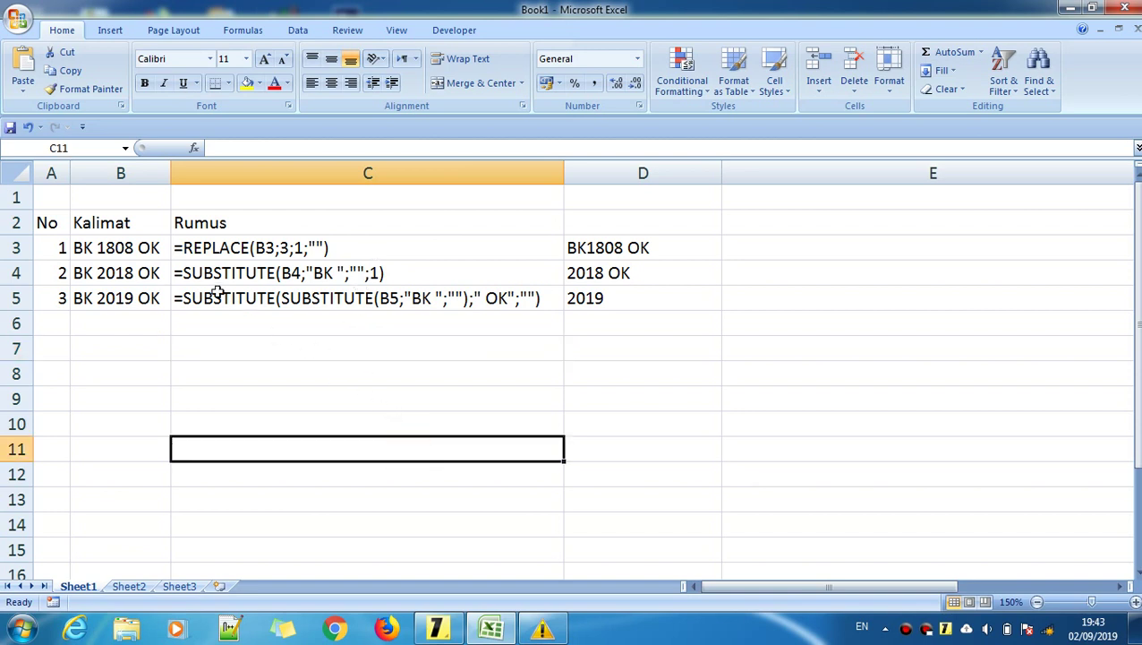
pyautogui.click(236, 249)
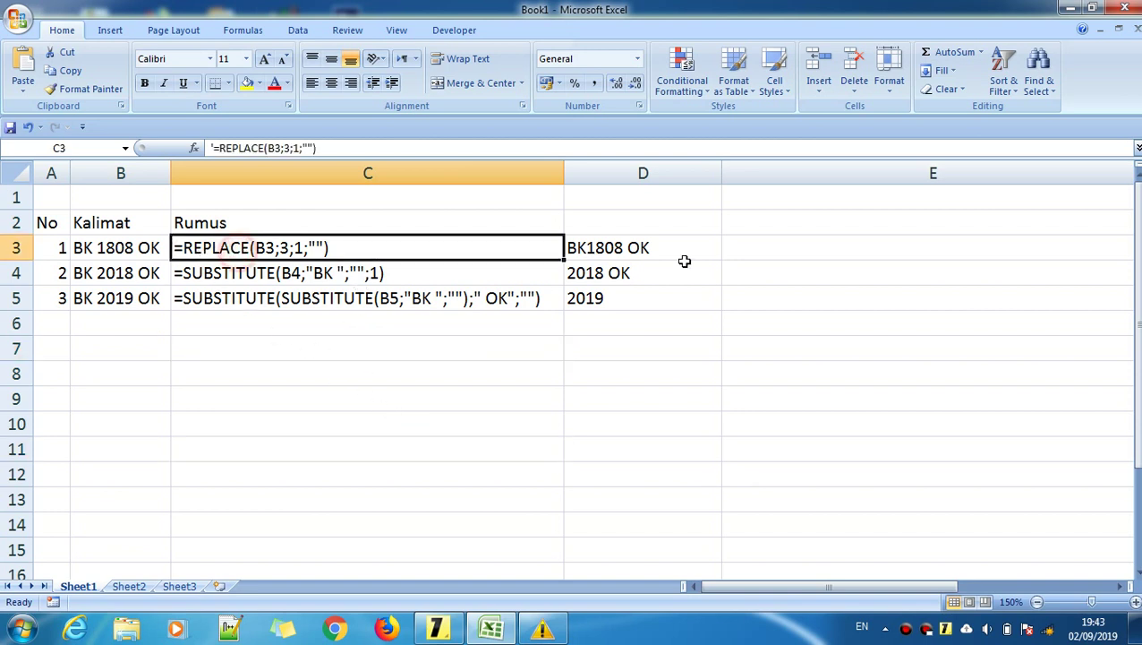
pyautogui.click(837, 251)
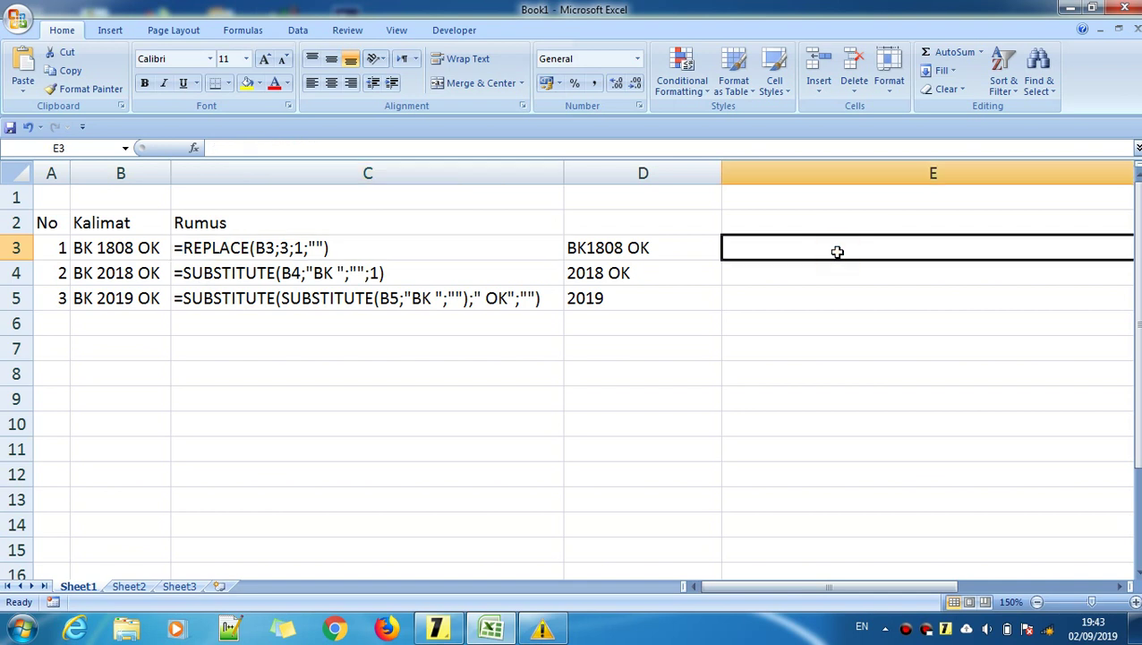
# - Enter =REPLACE(B3;3;1;"") in E3 to drop the space, returning BK1808 OK
pyautogui.write('=replace(')
pyautogui.click(789, 248)
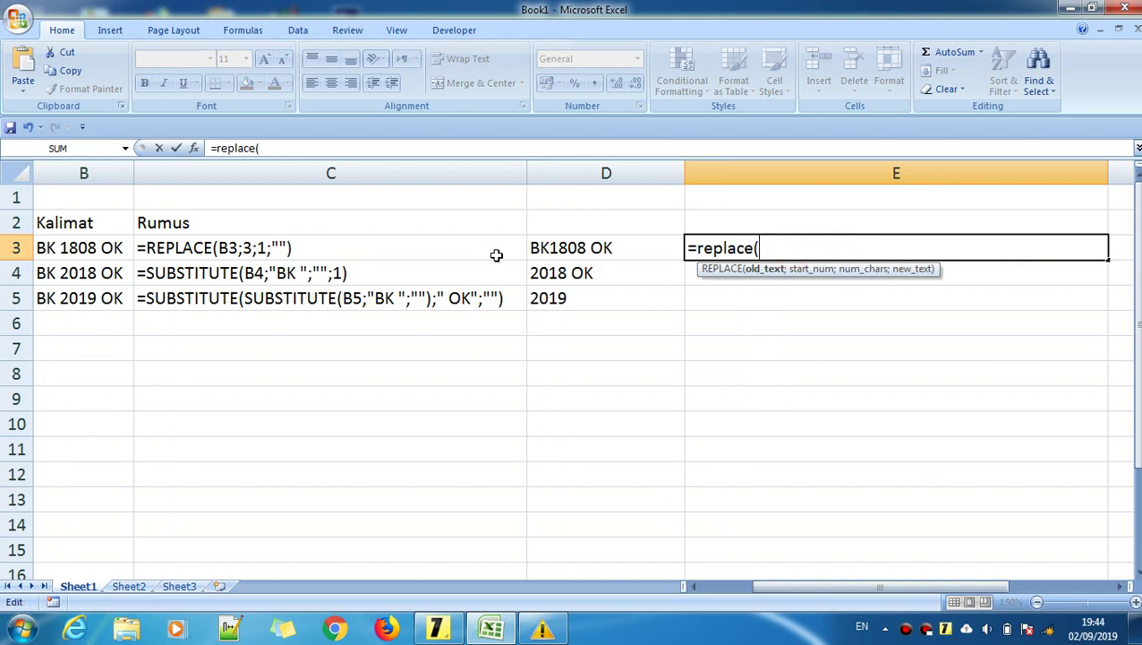
pyautogui.click(87, 248)
pyautogui.write(';')
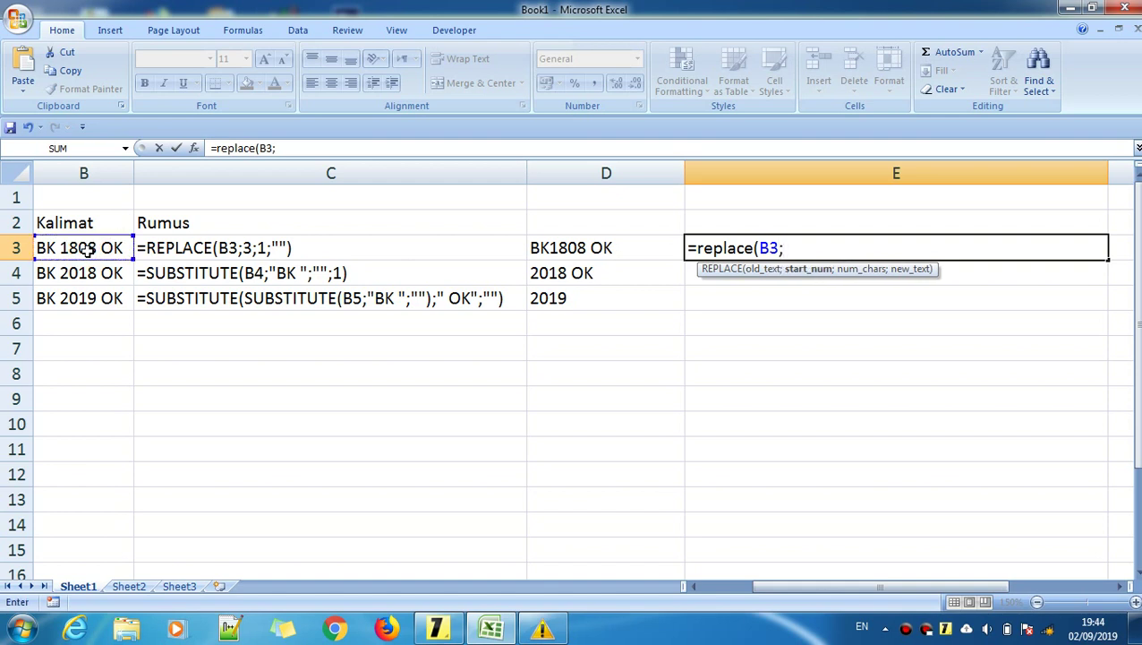
pyautogui.click(800, 247)
pyautogui.write('3')
pyautogui.write(';')
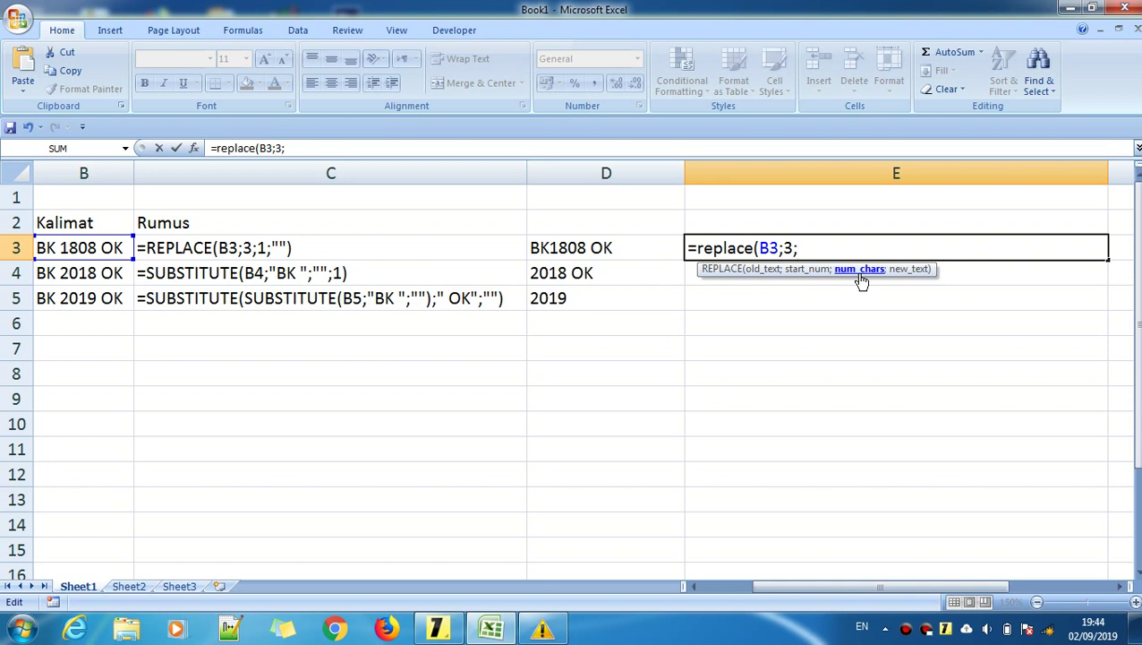
pyautogui.write('1;')
pyautogui.click(840, 248)
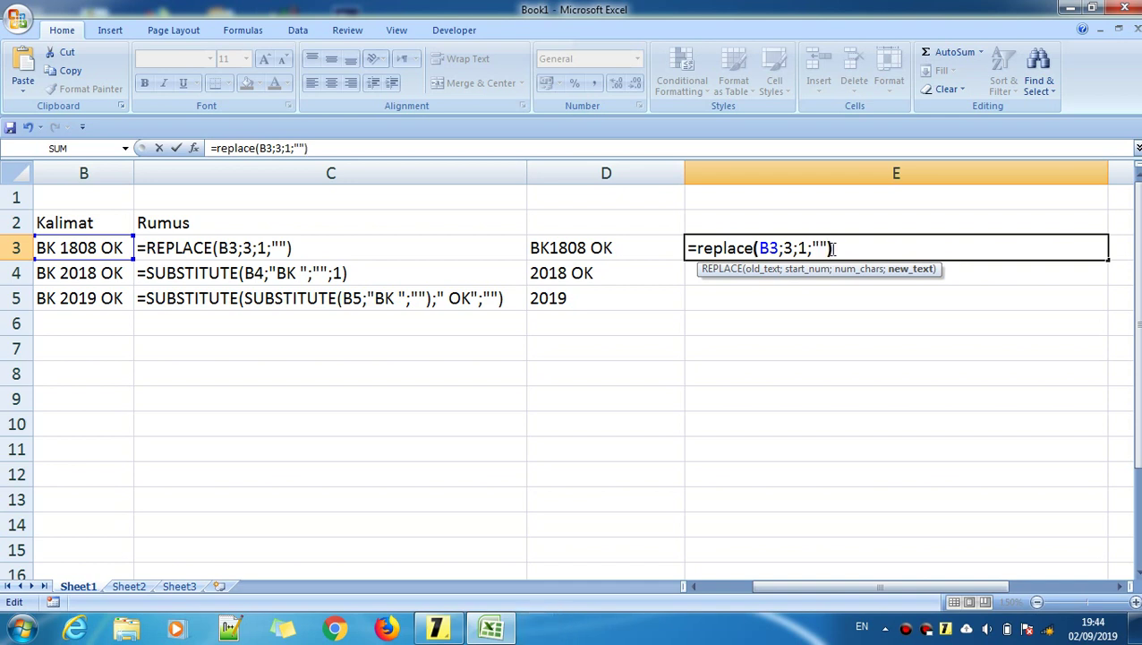
pyautogui.press('Return')
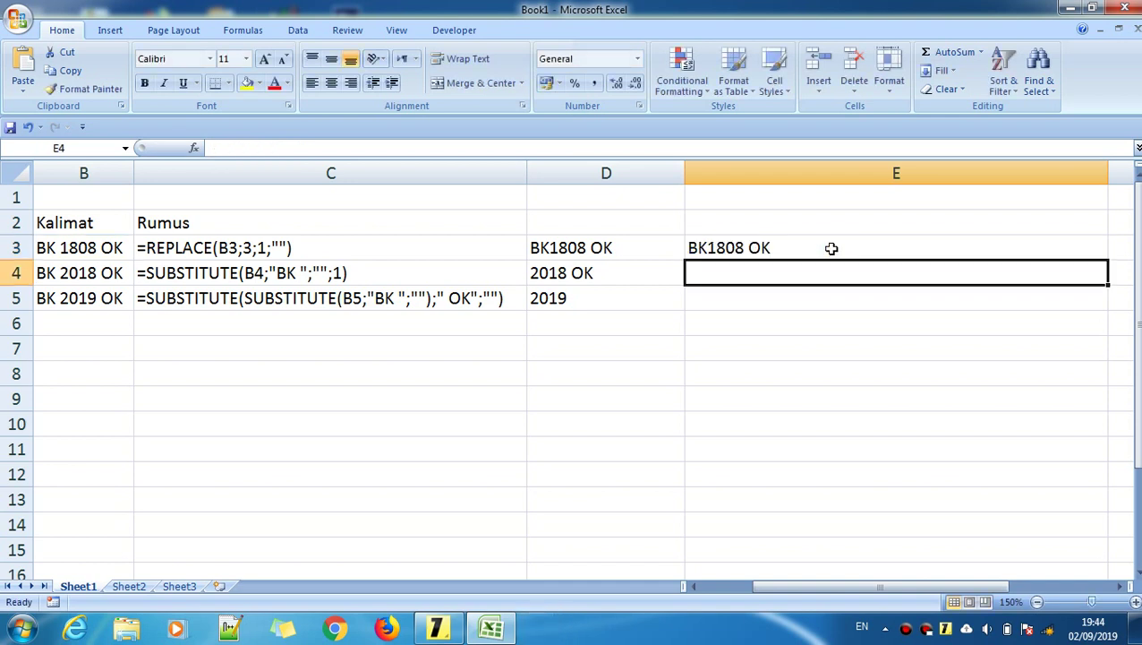
# - Delete the space after BK in B3, accidentally leaving a stray y (BKy1808 OK)
pyautogui.click(832, 248)
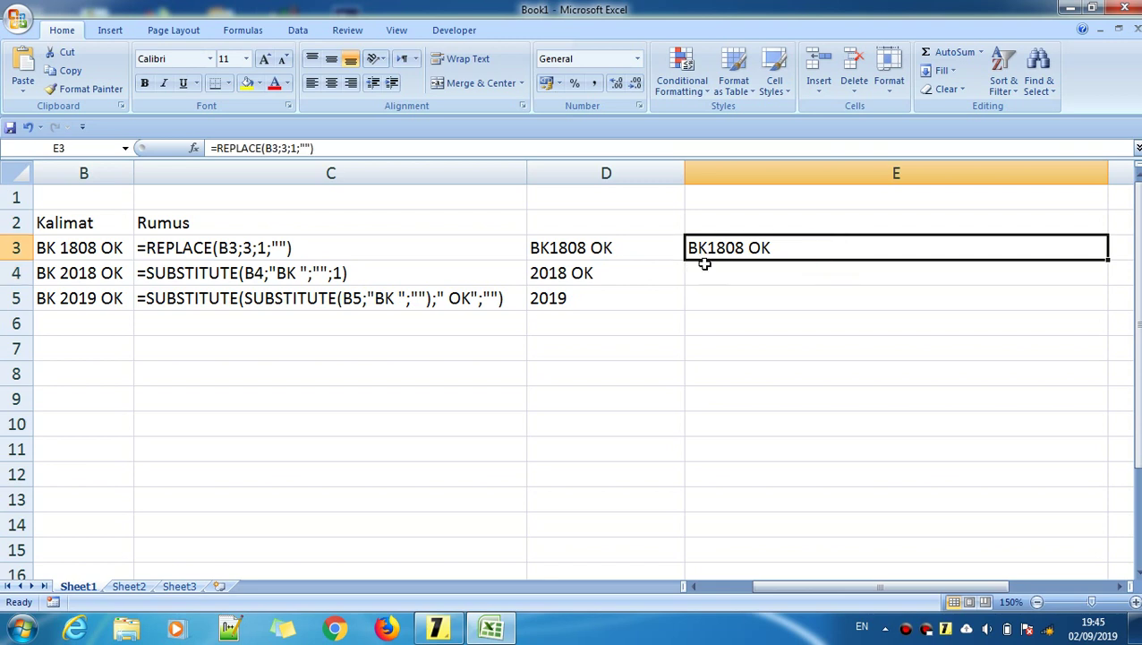
pyautogui.click(71, 251)
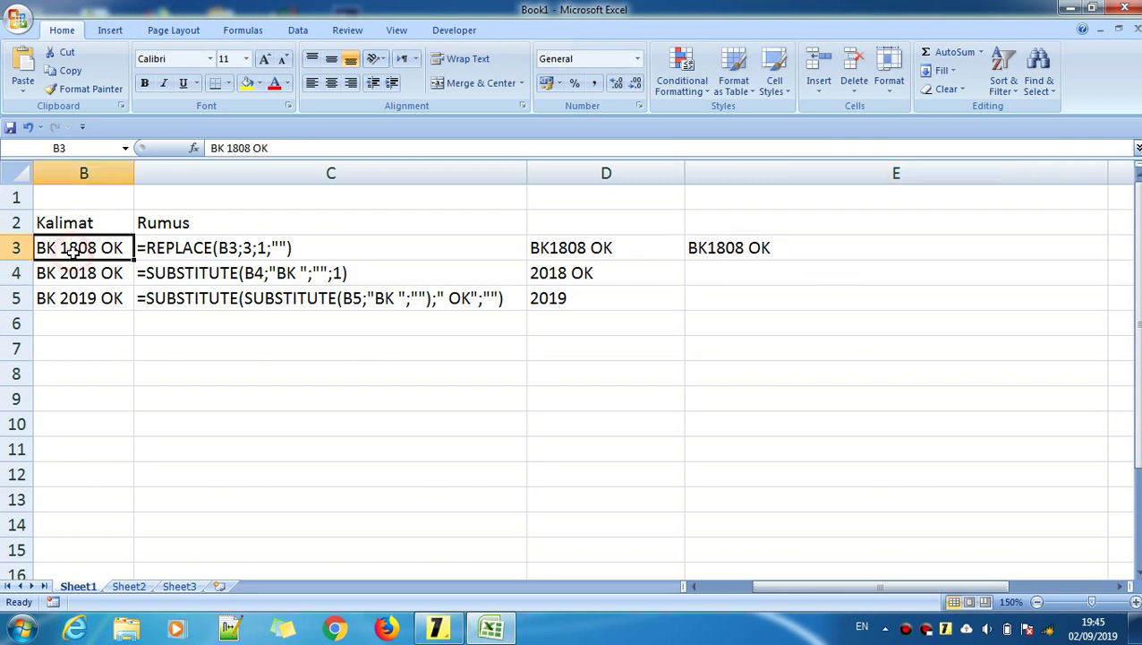
pyautogui.click(226, 148)
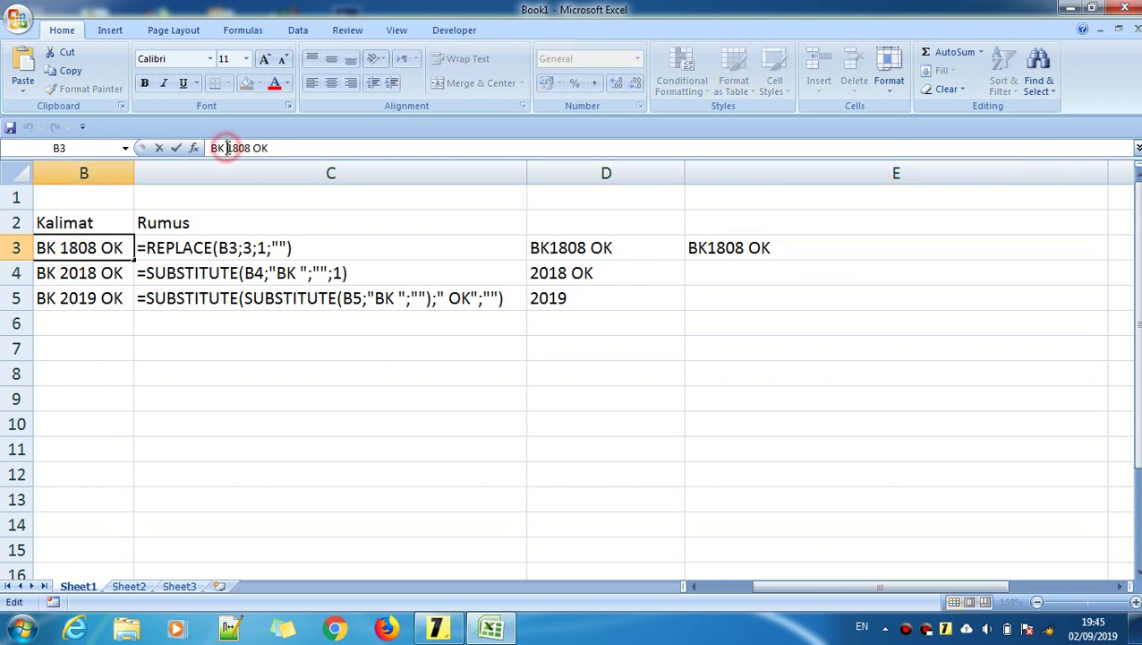
pyautogui.press('BackSpace')
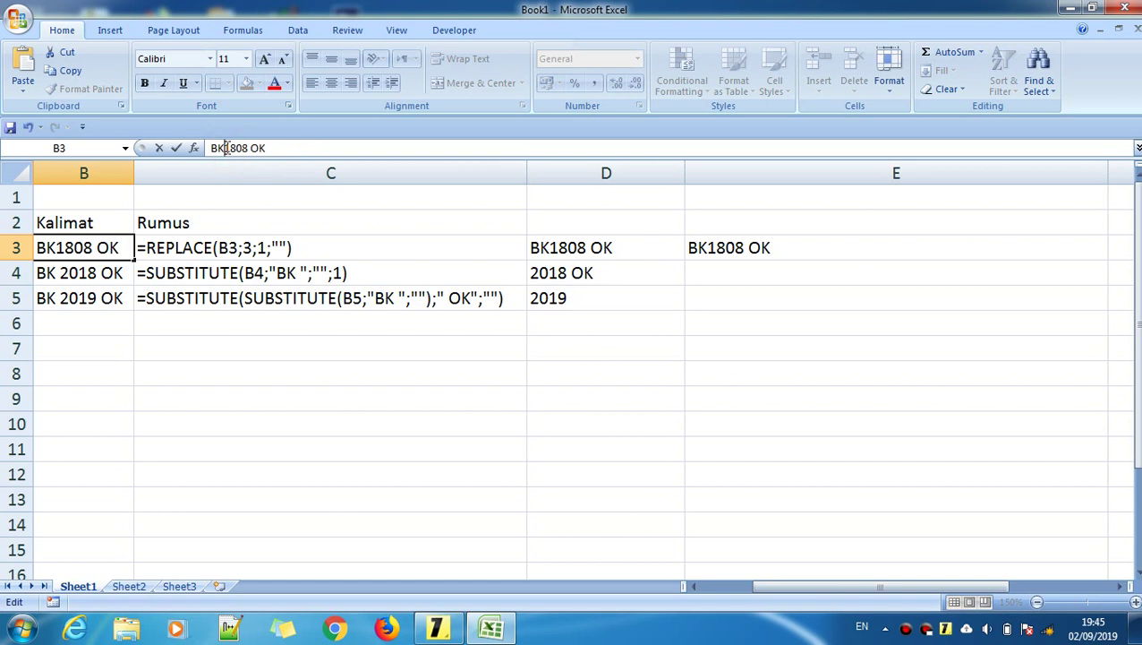
pyautogui.write('y')
pyautogui.press('Return')
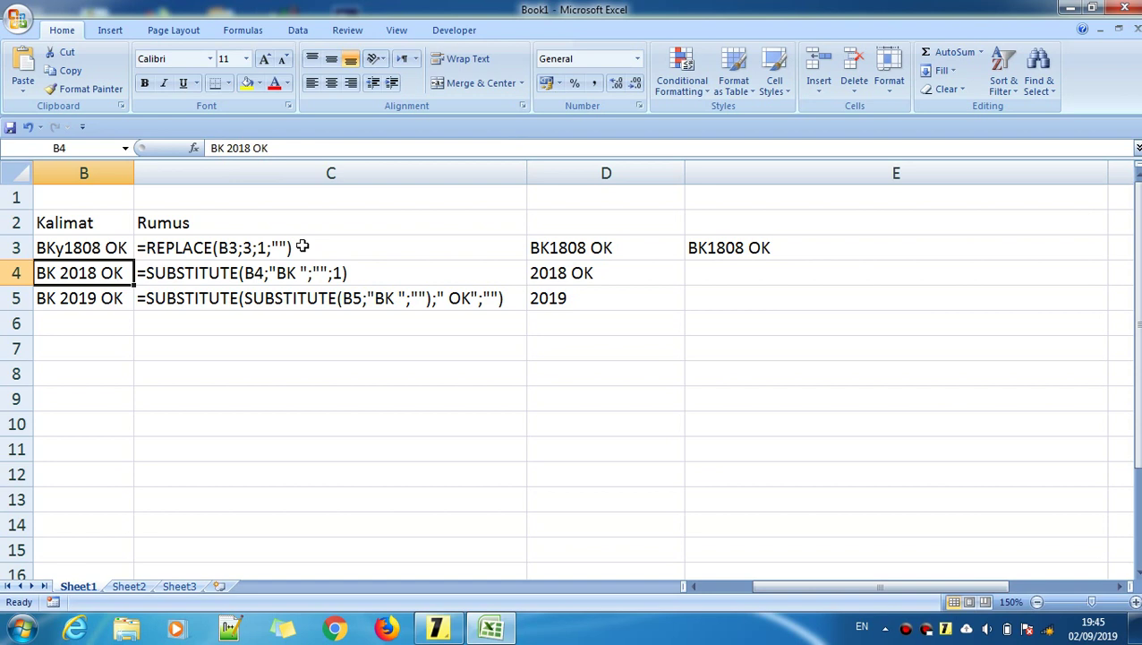
# - Remove the stray y so B3 reads BK1808 OK
pyautogui.click(82, 245)
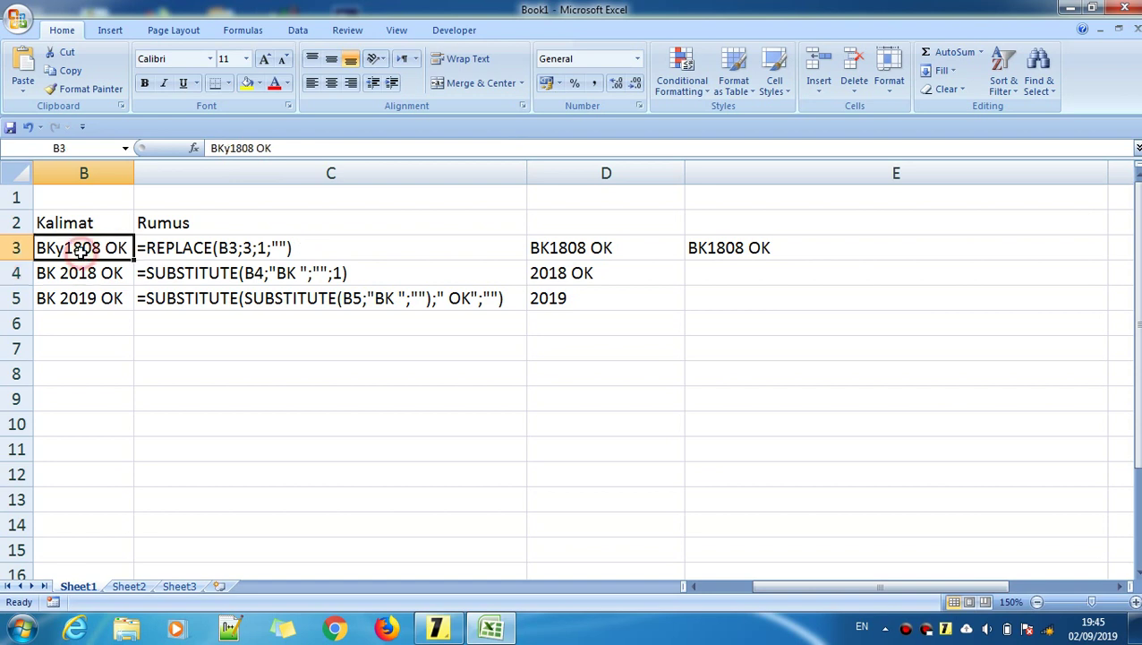
pyautogui.click(231, 148)
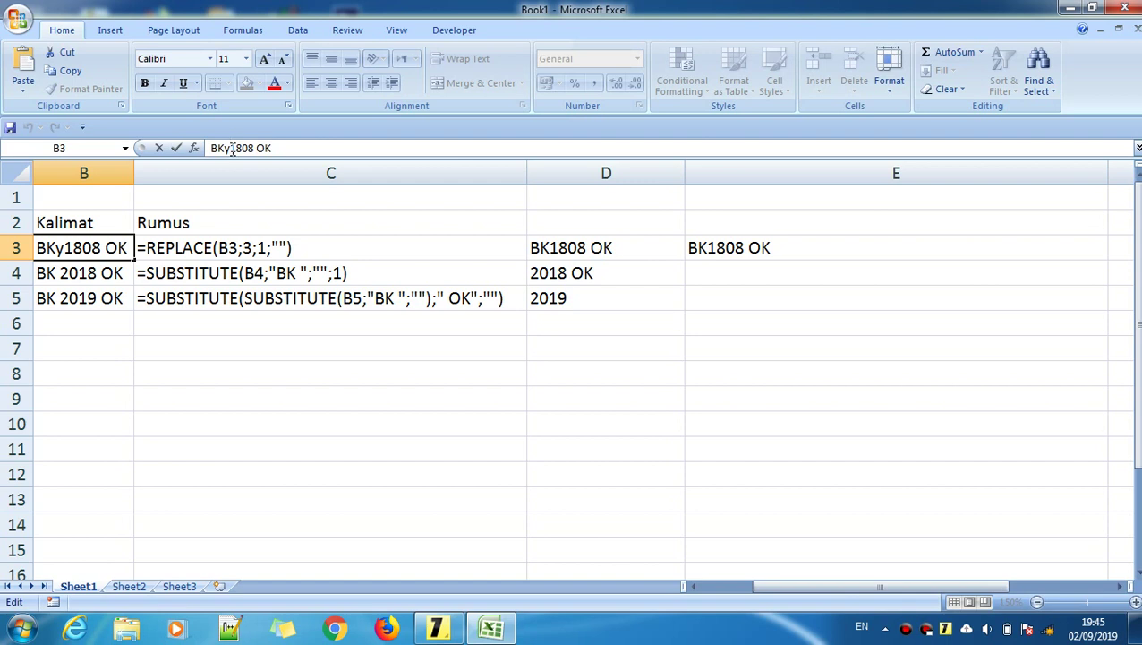
pyautogui.press('BackSpace')
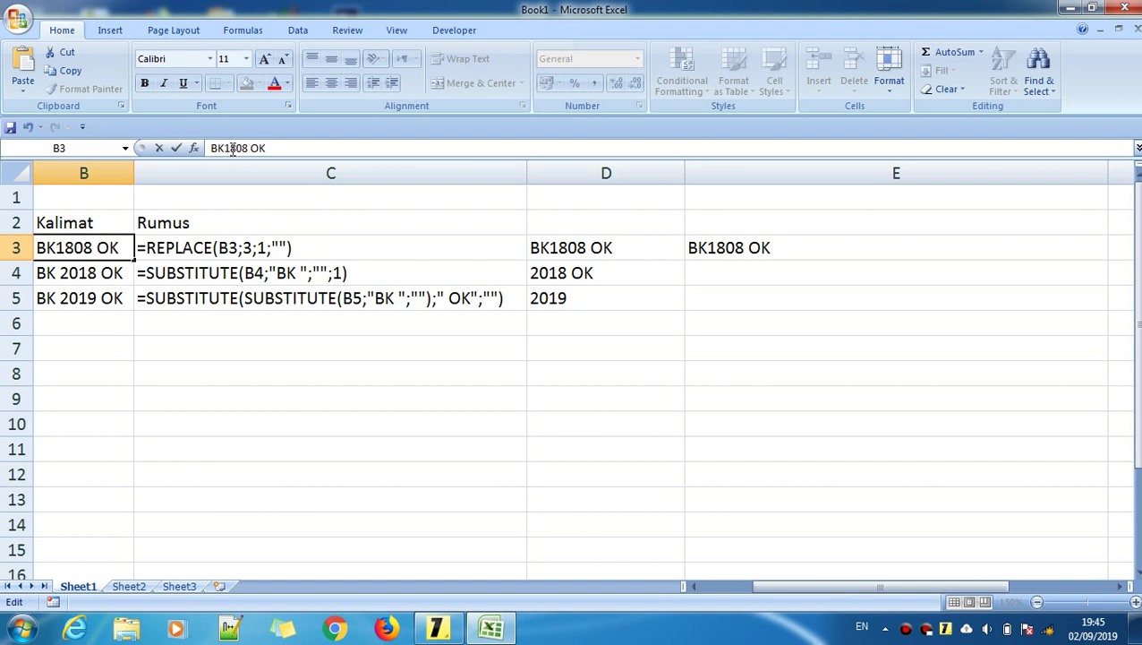
pyautogui.press('Return')
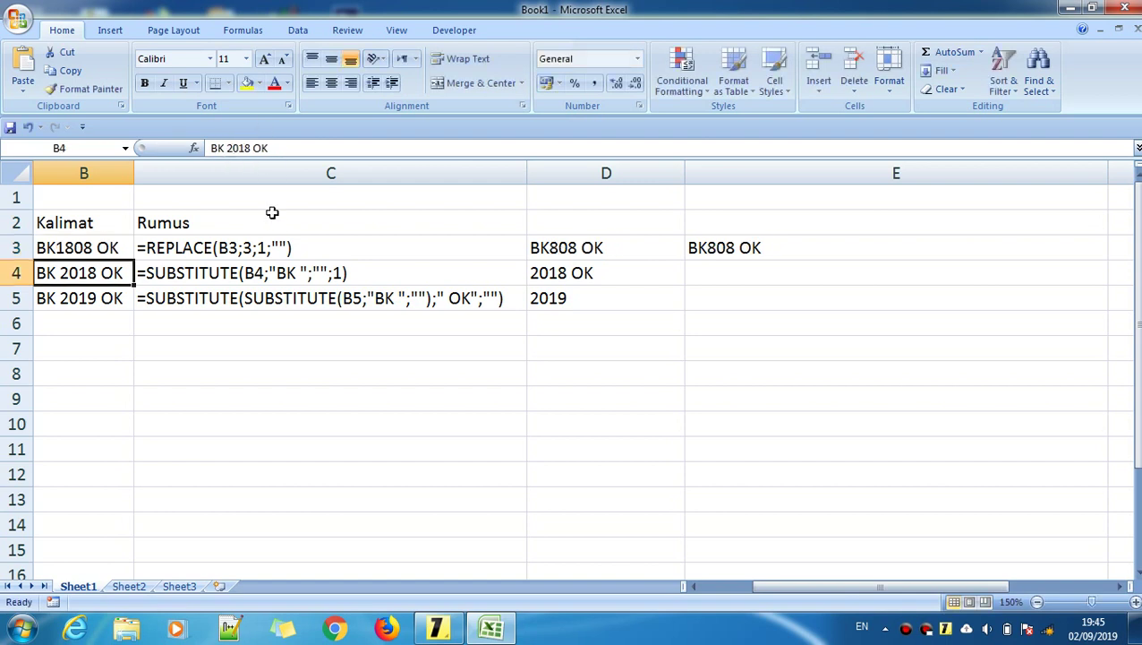
pyautogui.click(332, 329)
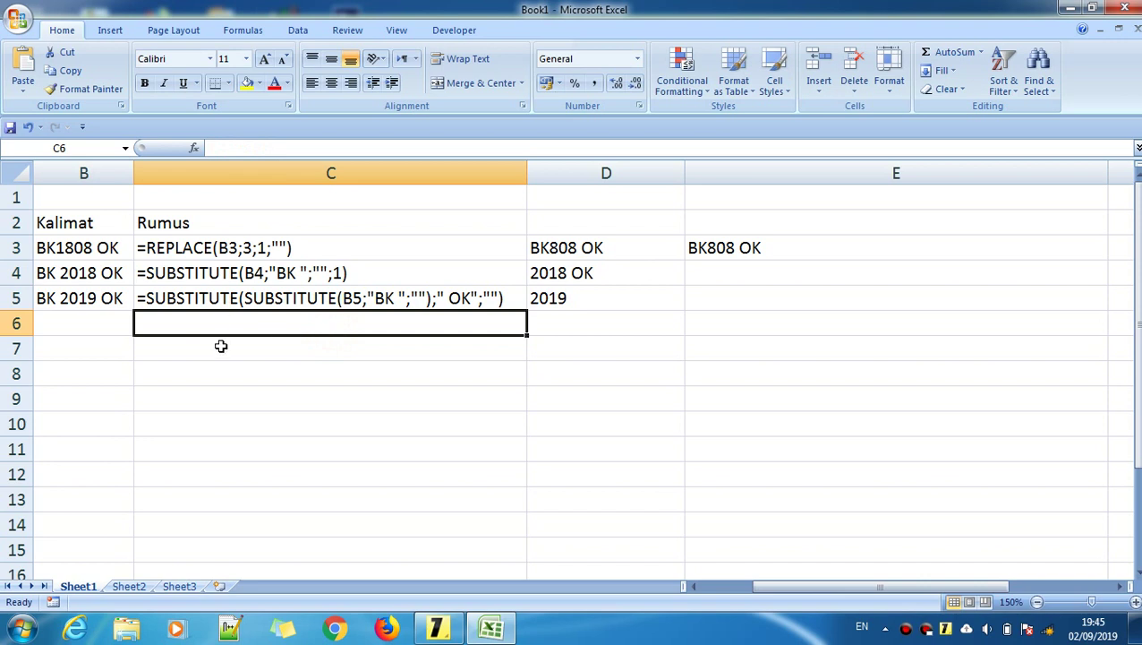
pyautogui.click(261, 273)
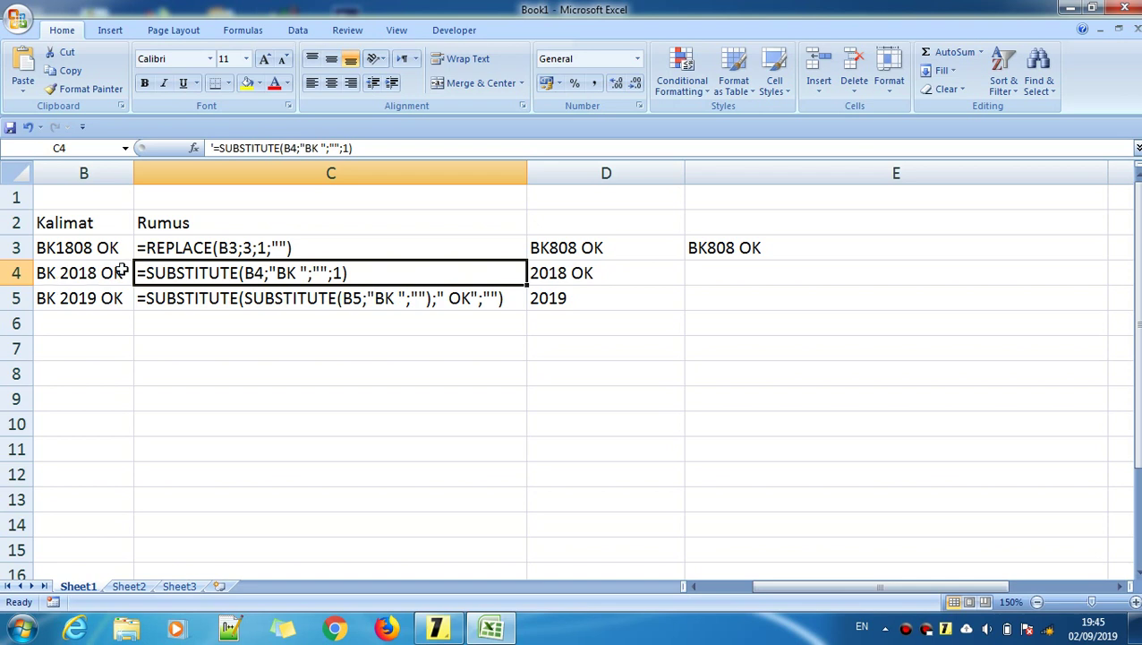
pyautogui.click(179, 369)
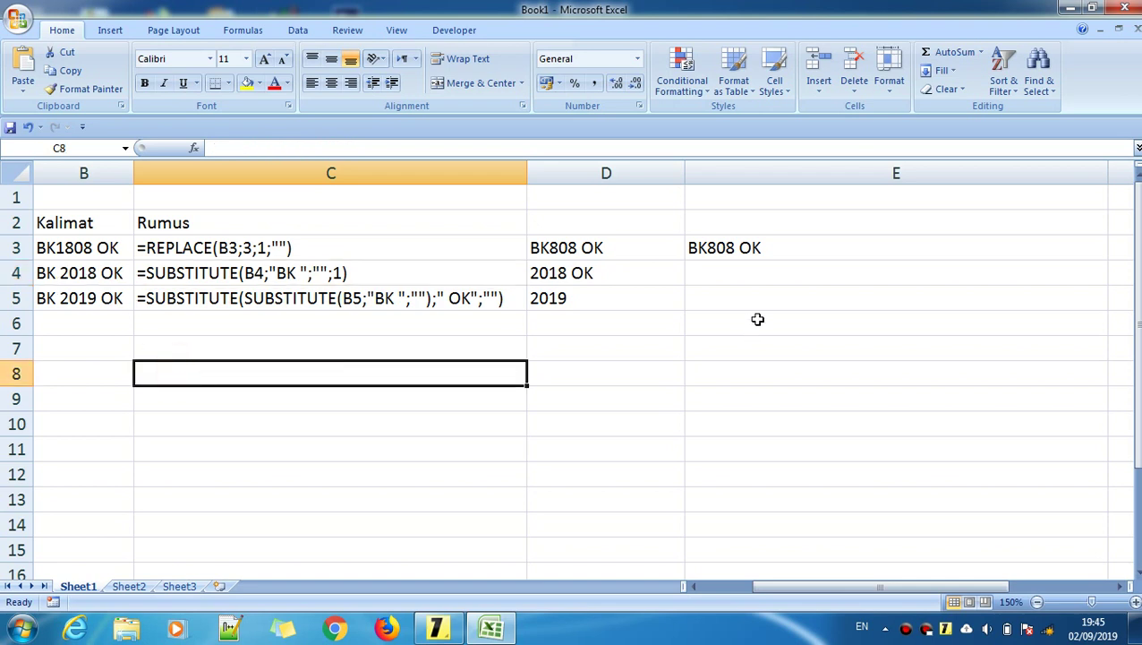
# - Start a SUBSTITUTE formula in E4 with B4 as its text, dismissing the colour-scheme prompt
pyautogui.click(767, 280)
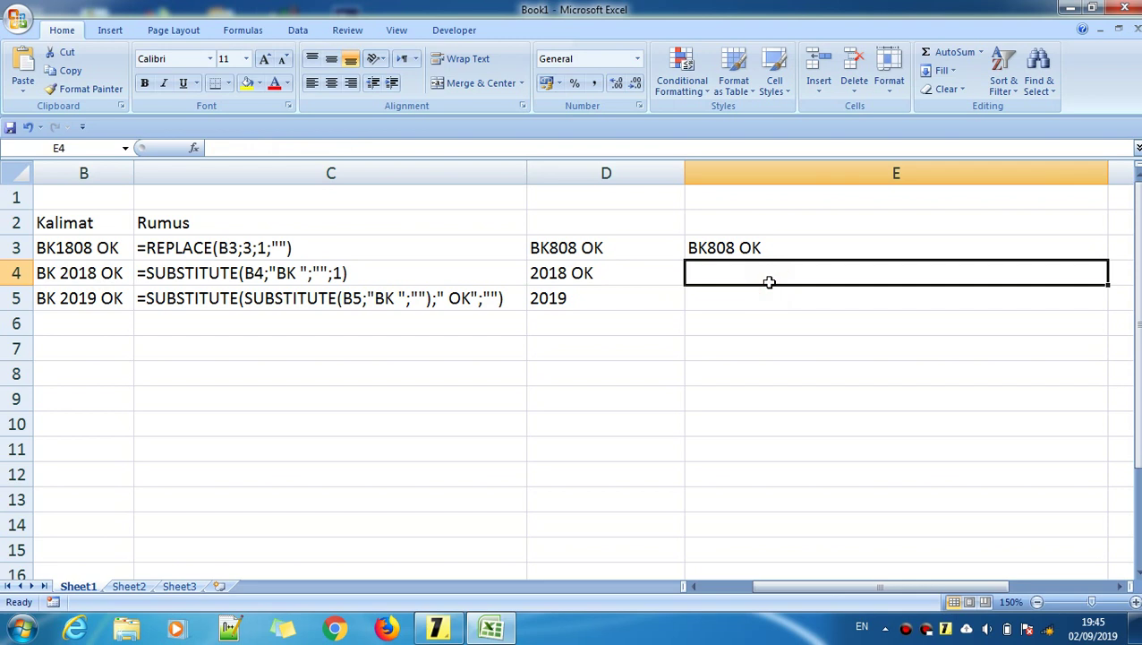
pyautogui.write('=')
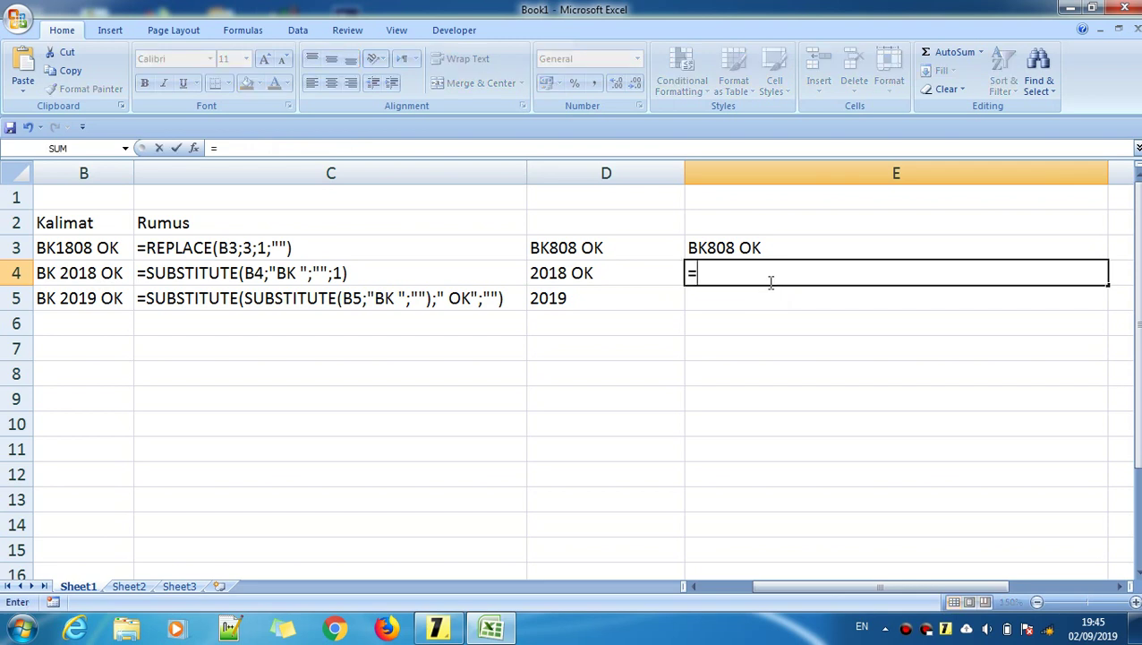
pyautogui.write('subst')
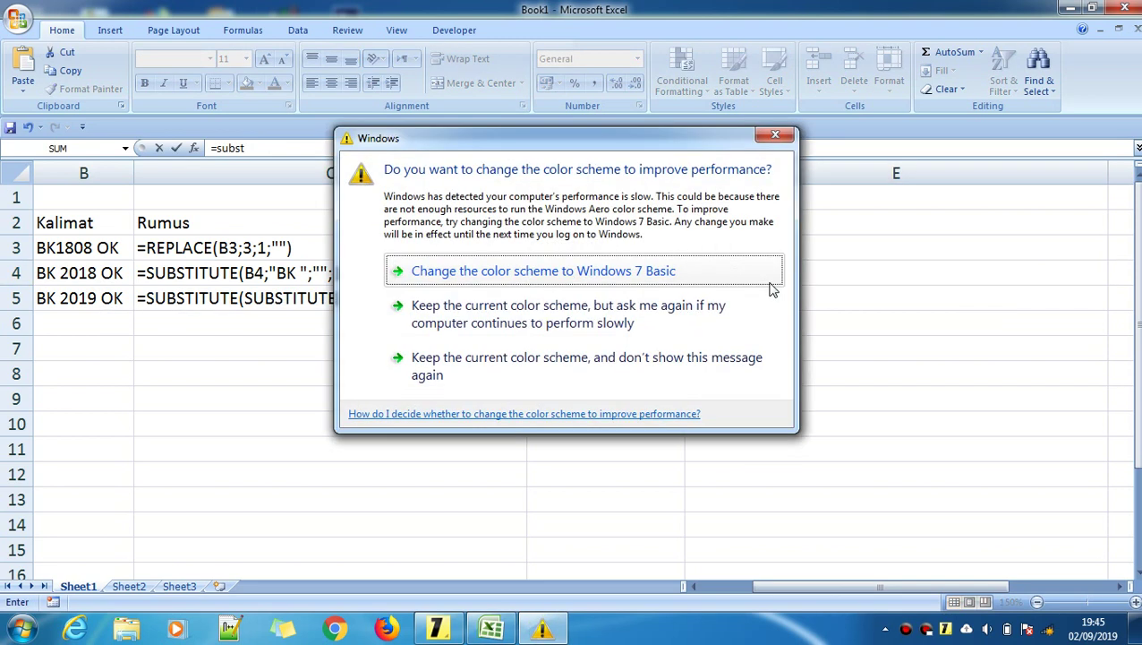
pyautogui.click(772, 285)
pyautogui.write('itute')
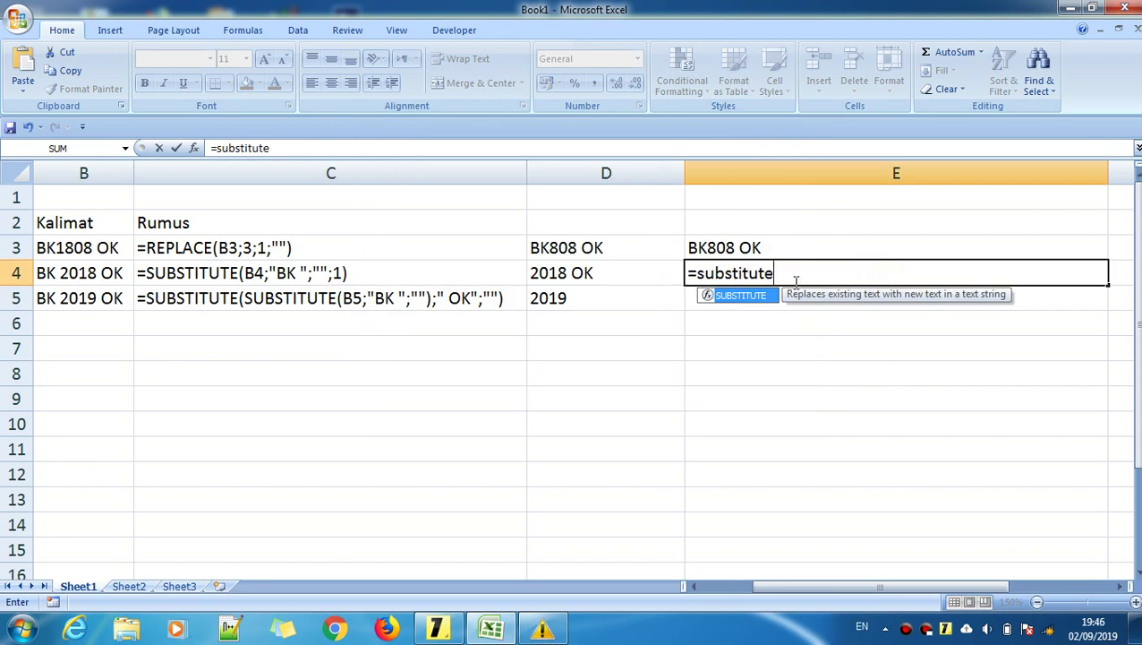
pyautogui.write('(')
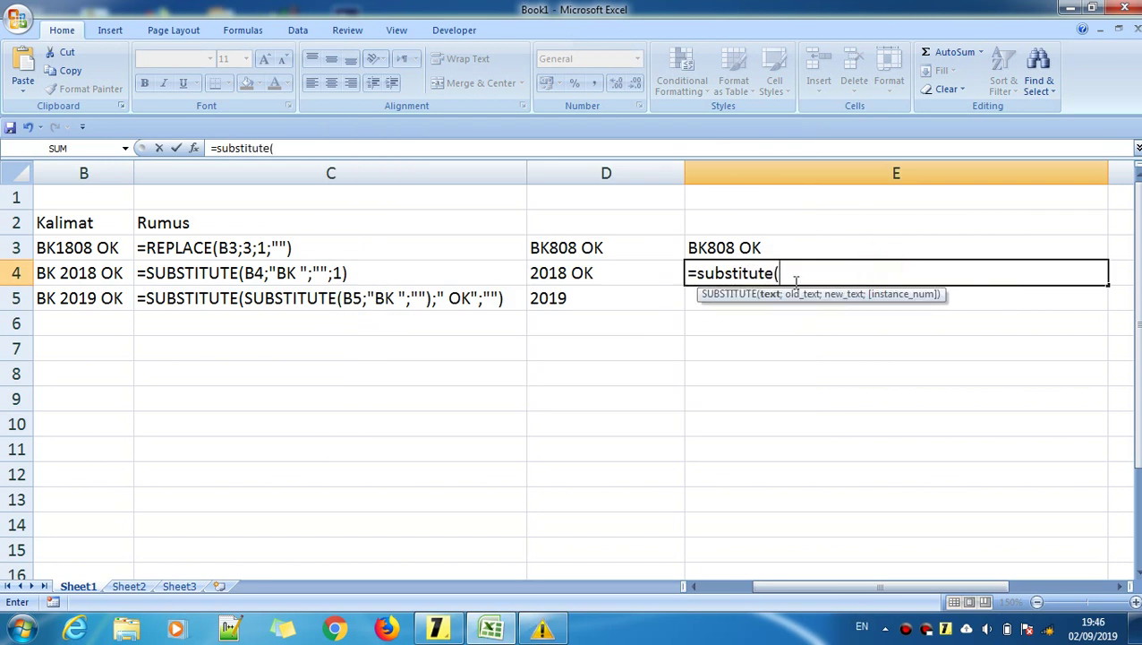
pyautogui.click(106, 273)
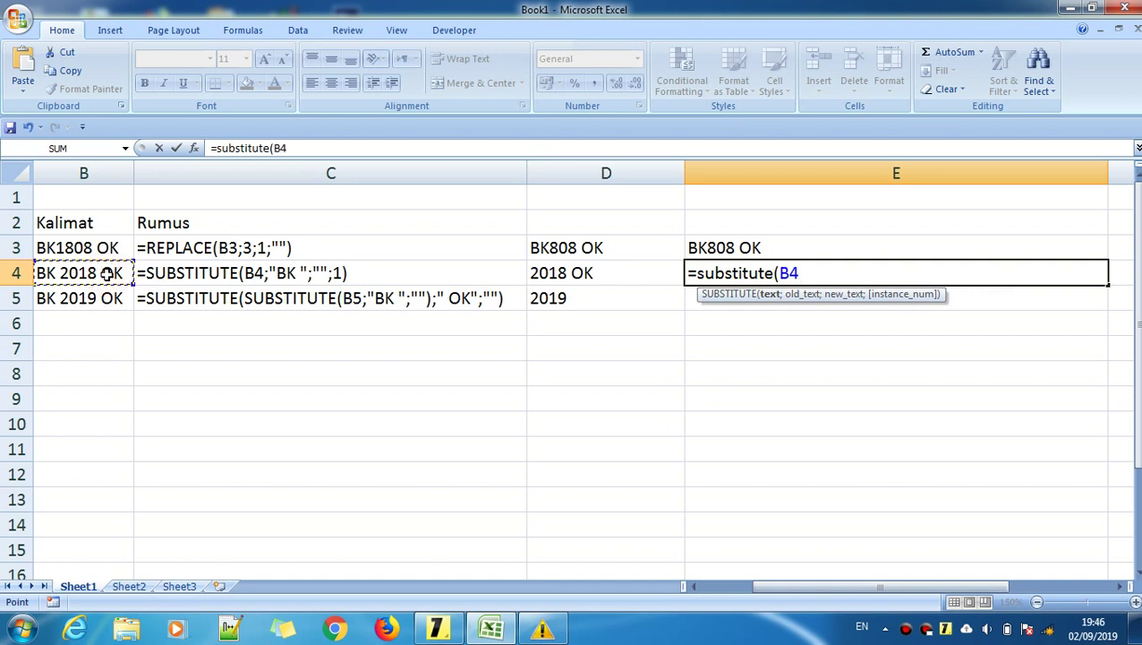
pyautogui.write(';')
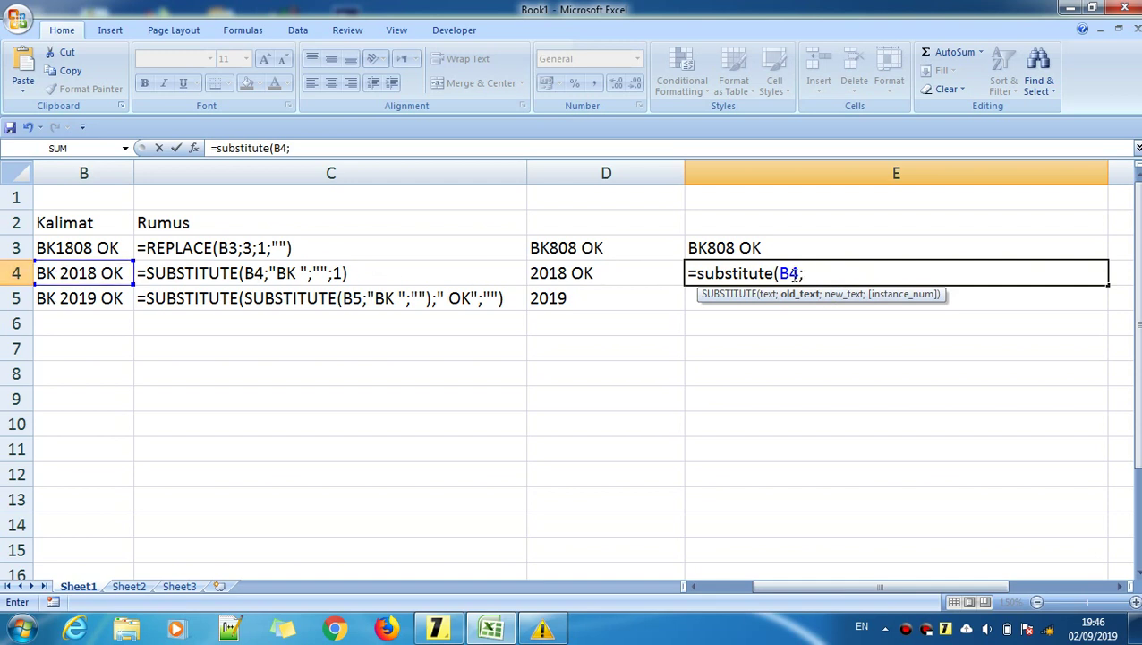
# - Complete =SUBSTITUTE(B4;"BK ";"") in E4 and confirm it, giving 2018 OK
pyautogui.click(813, 273)
pyautogui.write('BK')
pyautogui.write(' "')
pyautogui.click(804, 273)
pyautogui.write('"')
pyautogui.click(847, 271)
pyautogui.write(';')
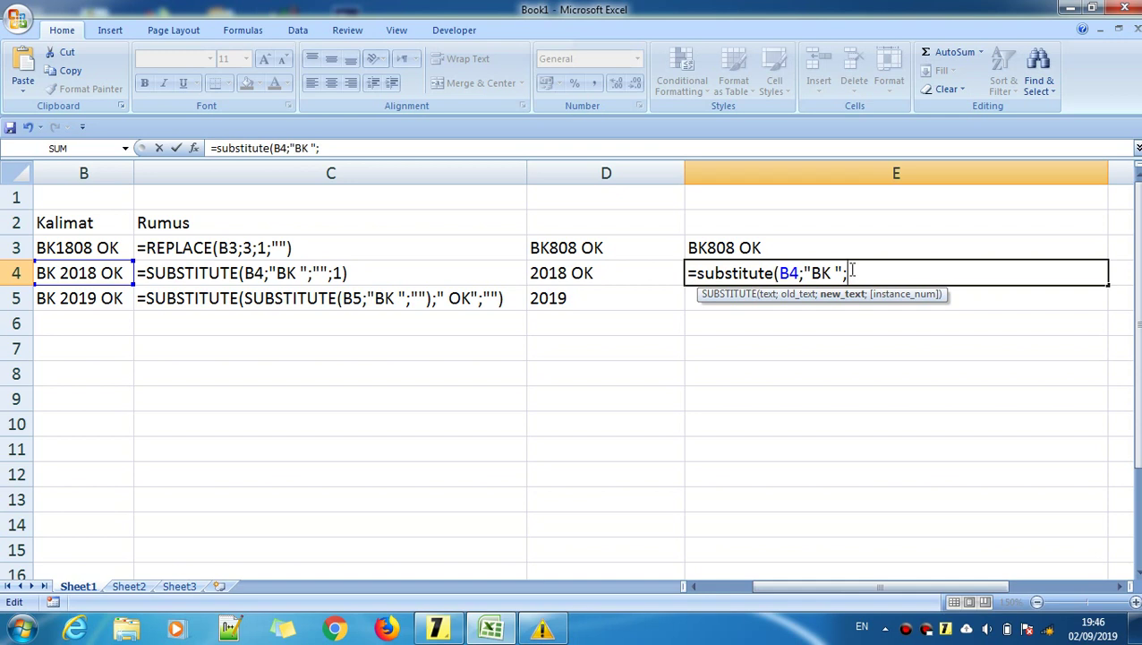
pyautogui.write('""')
pyautogui.write(')')
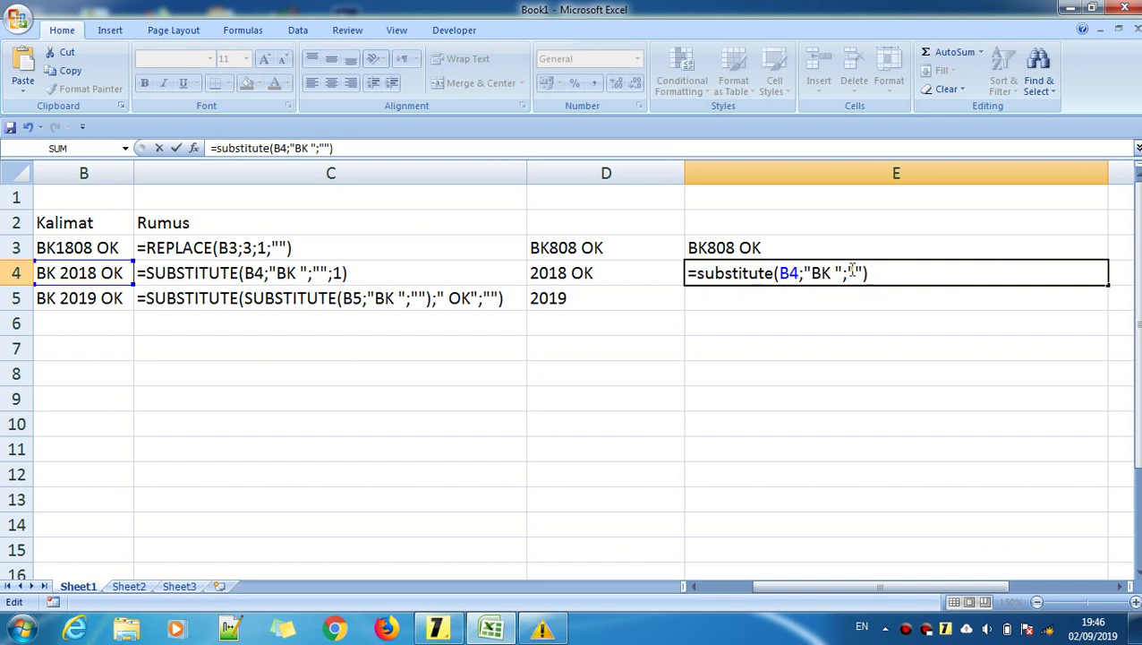
pyautogui.press('Return')
pyautogui.click(851, 269)
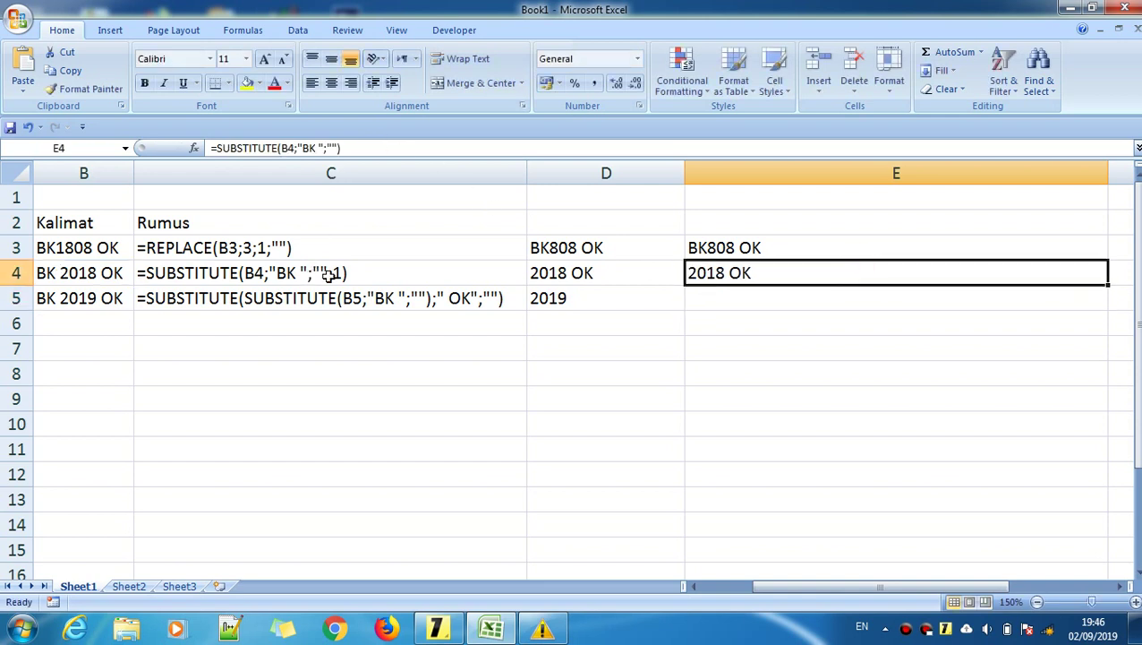
pyautogui.click(344, 150)
# - Add instance number 1 to the E4 SUBSTITUTE formula
pyautogui.write(';')
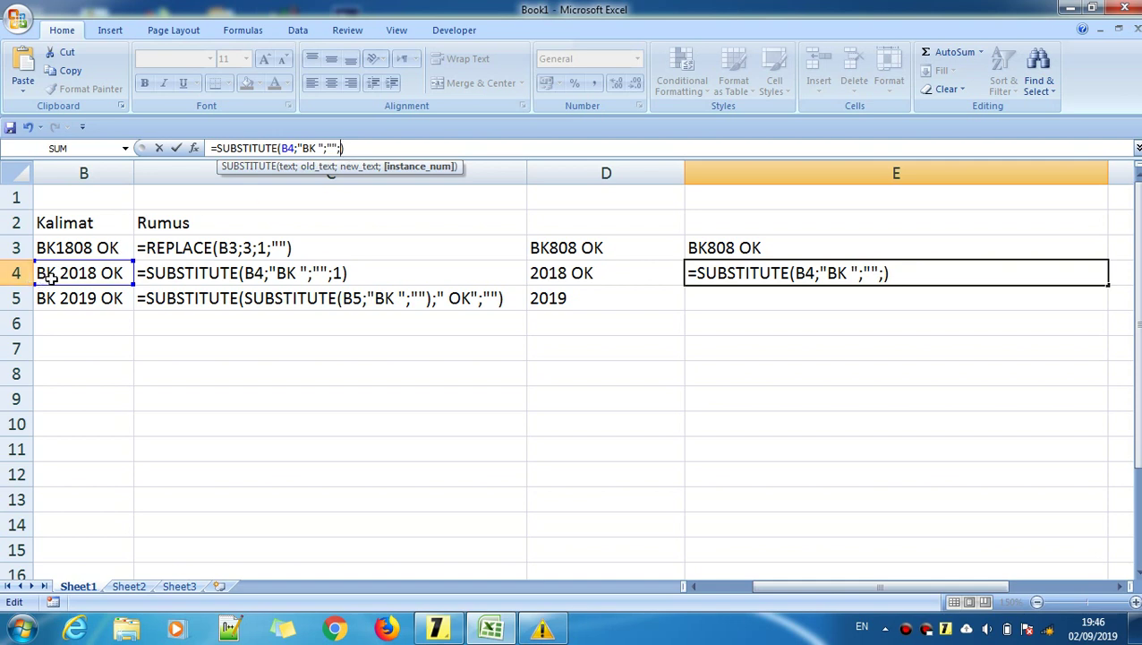
pyautogui.write('1')
pyautogui.press('Return')
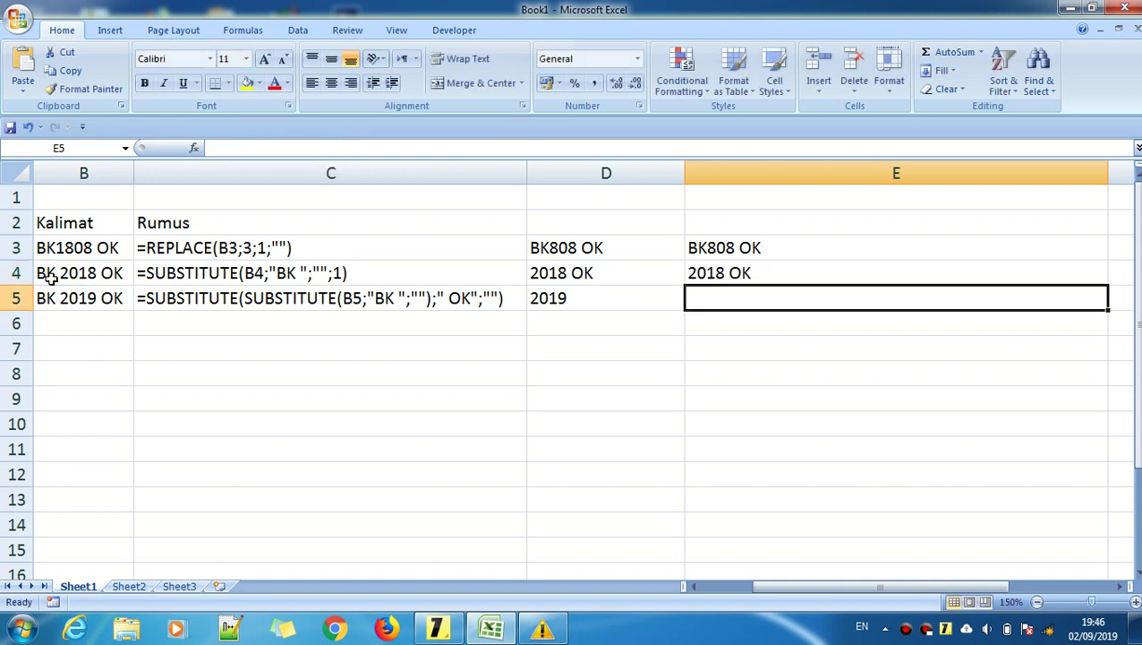
pyautogui.click(846, 262)
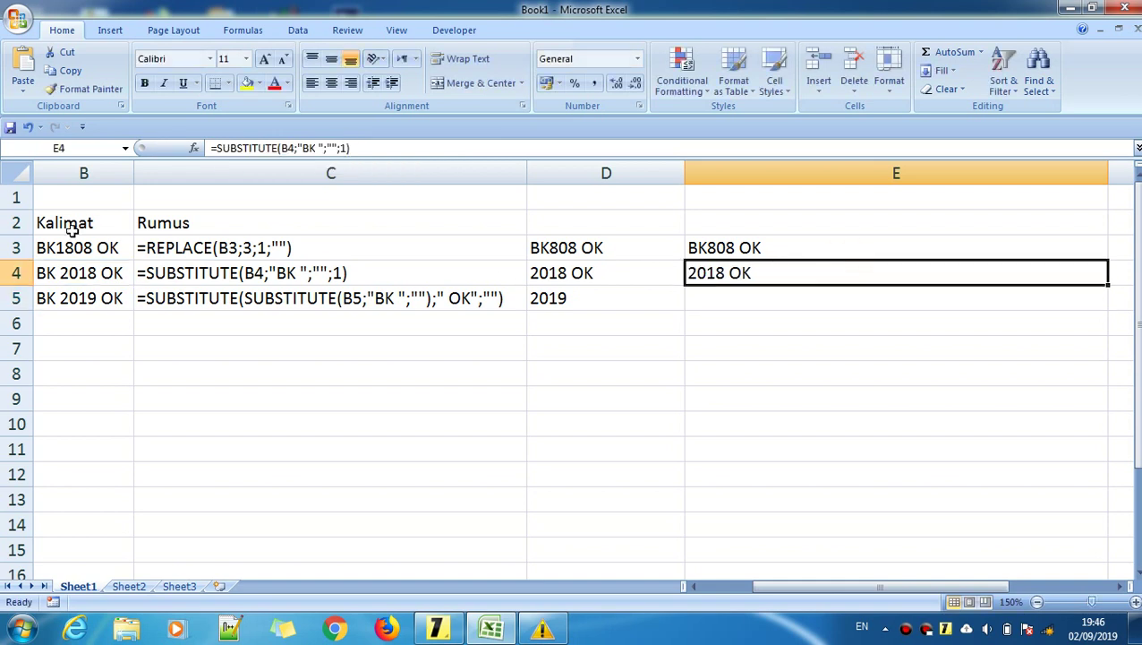
# - Append BK to the end of B4's sample text
pyautogui.click(79, 273)
pyautogui.click(278, 148)
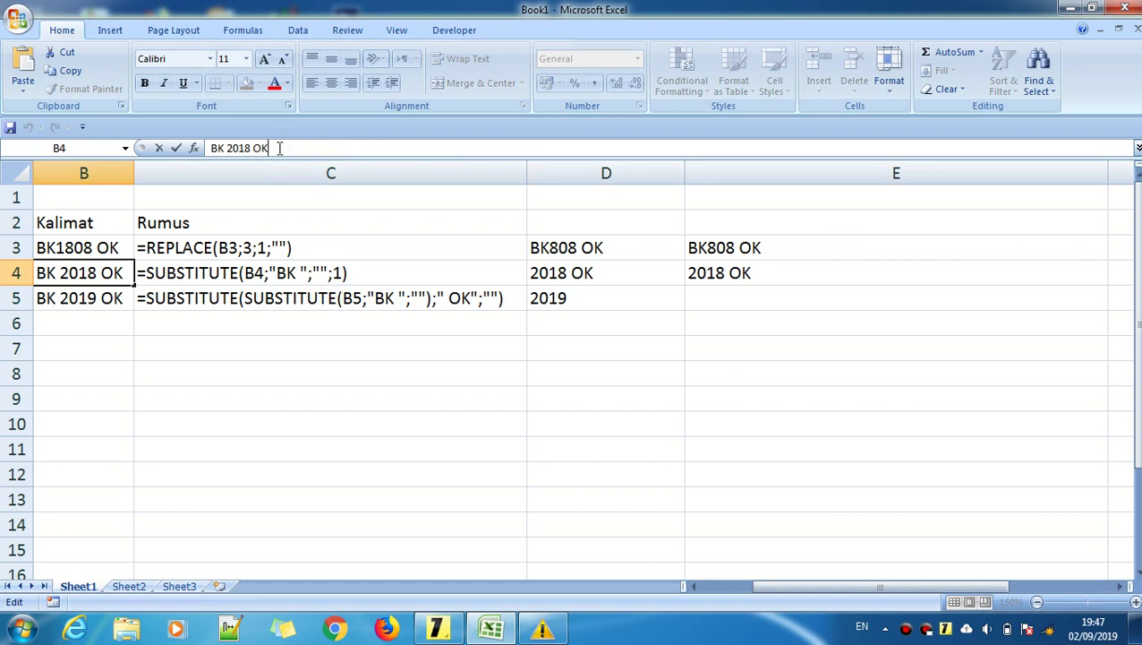
pyautogui.write('bk')
pyautogui.press('BackSpace')
pyautogui.press('BackSpace')
pyautogui.write('BK')
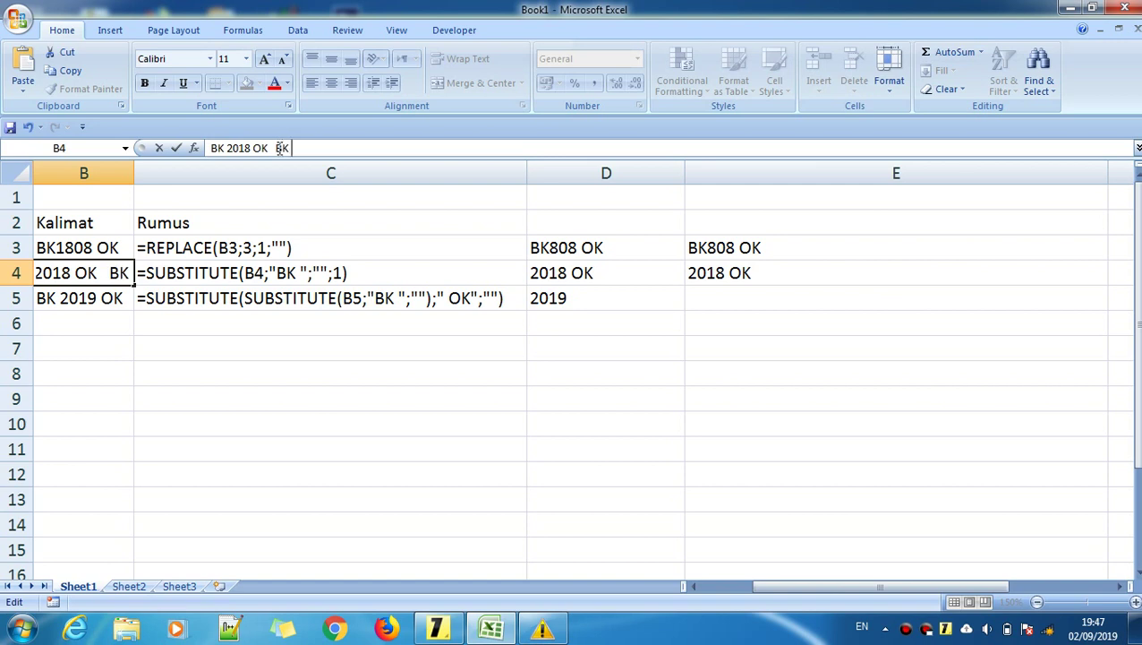
pyautogui.press('Return')
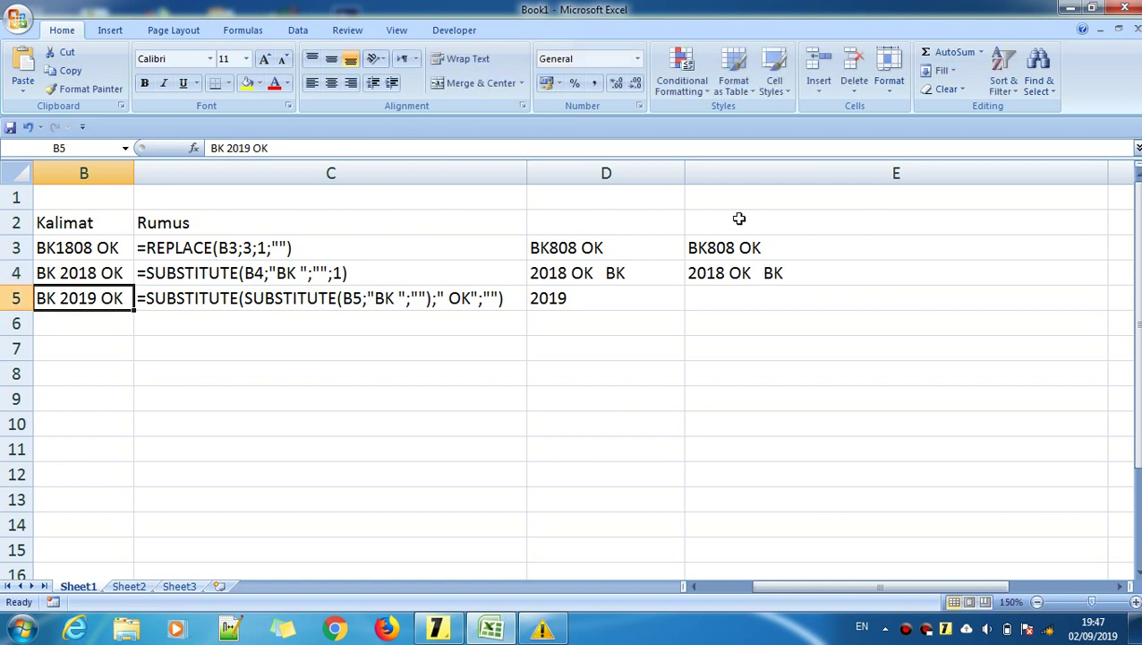
# - Change the E4 formula's instance number from 1 to 2
pyautogui.click(774, 272)
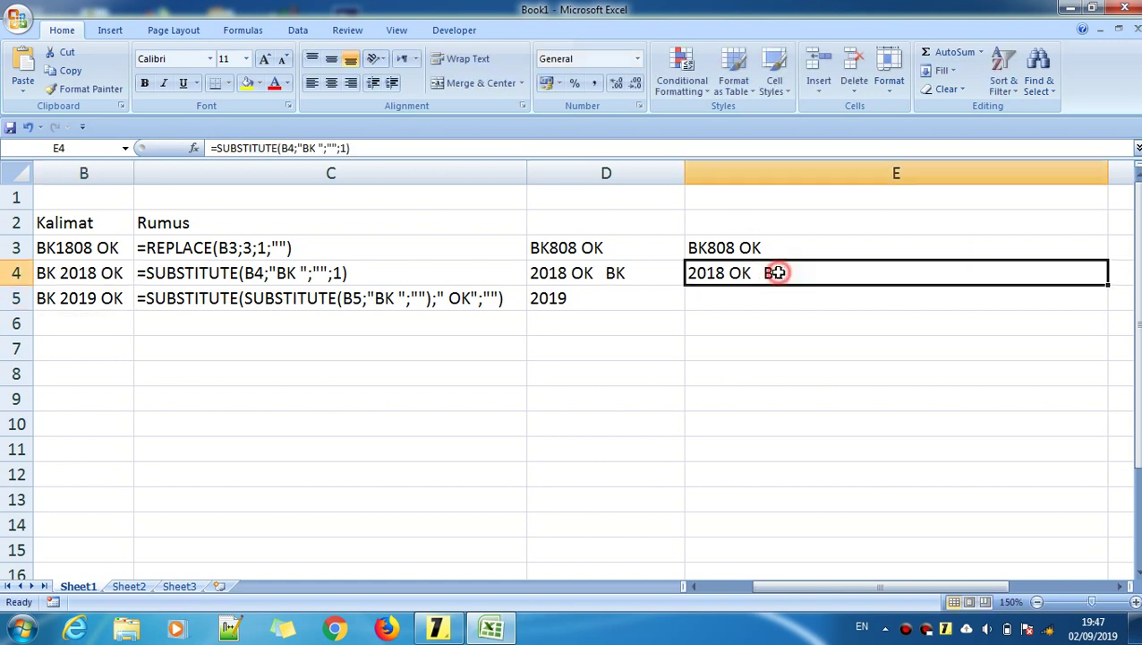
pyautogui.click(342, 148)
pyautogui.press('BackSpace')
pyautogui.write('2')
pyautogui.press('Return')
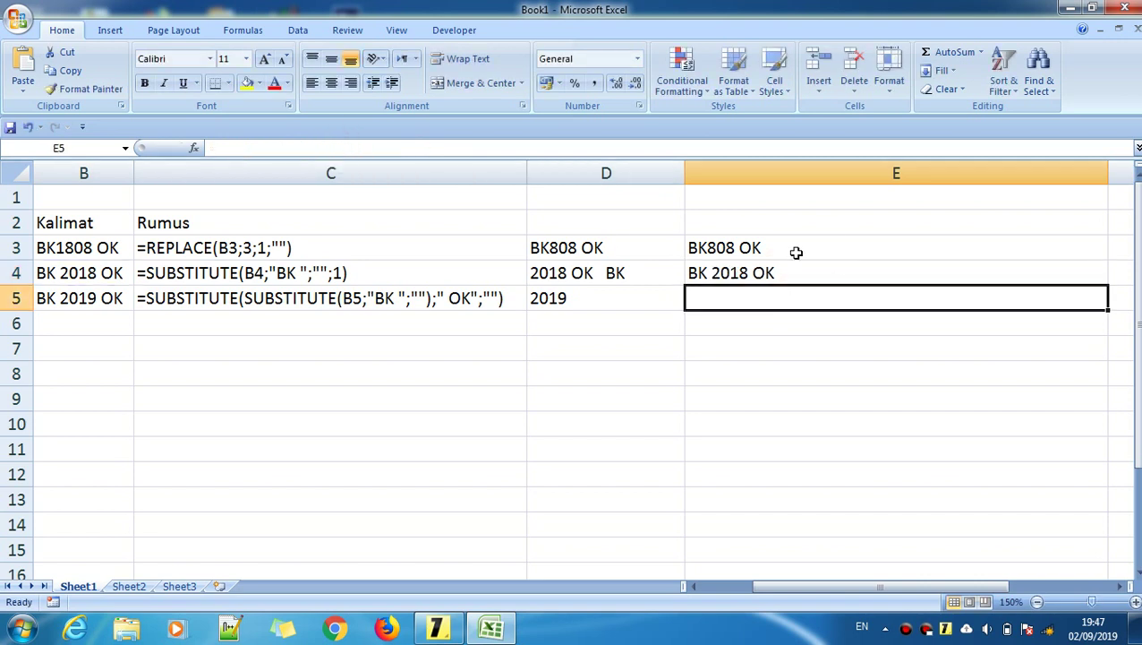
pyautogui.click(797, 276)
# - Remove the instance argument so E4 is back to =SUBSTITUTE(B4;"BK ";"")
pyautogui.click(346, 147)
pyautogui.press('BackSpace')
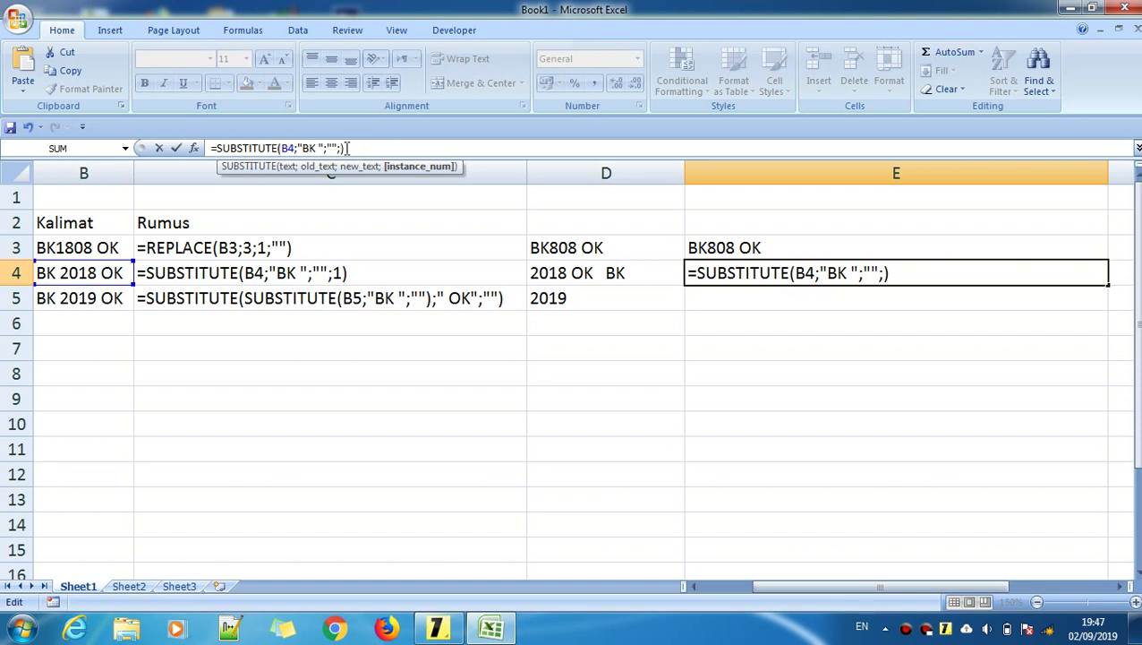
pyautogui.press('BackSpace')
pyautogui.press('BackSpace')
pyautogui.press('Return')
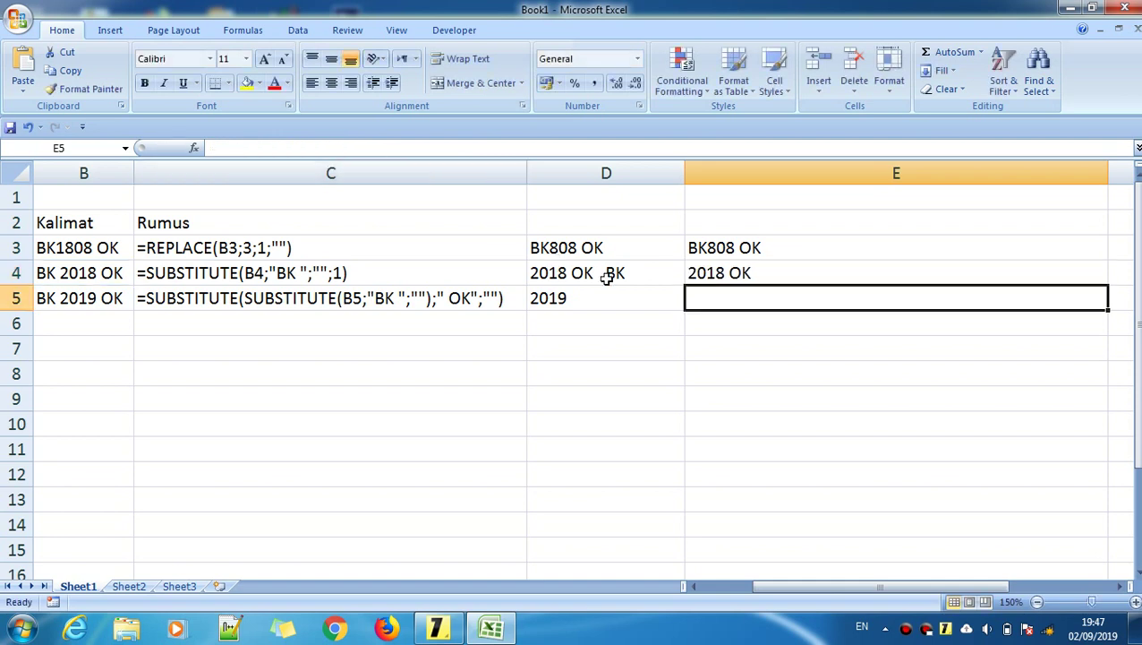
pyautogui.click(741, 277)
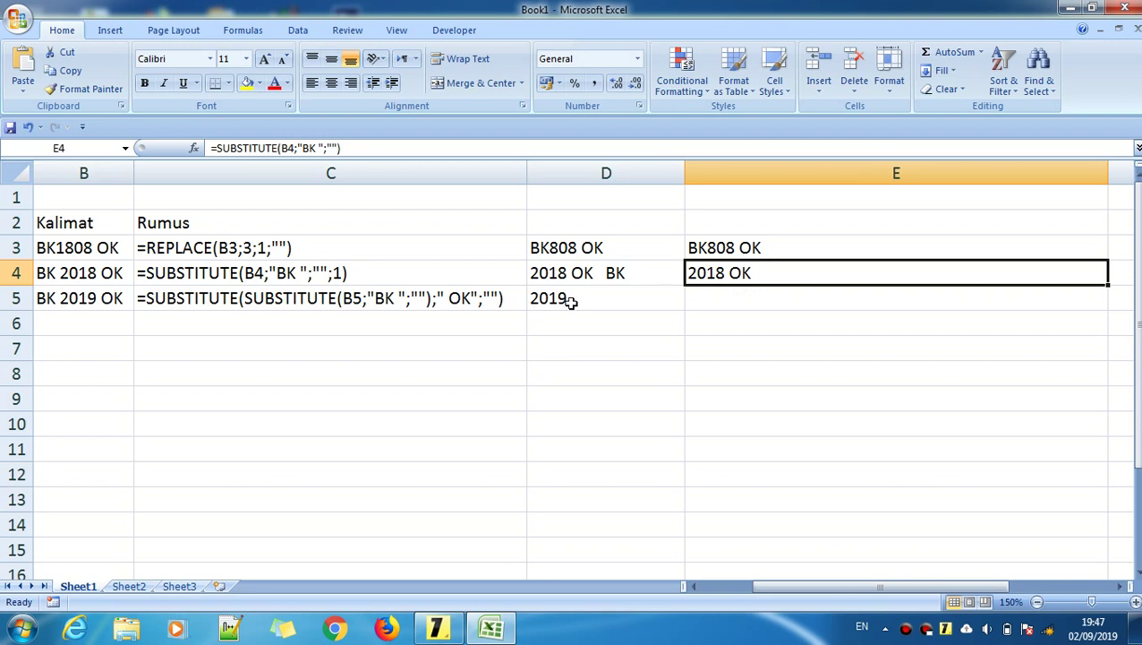
pyautogui.click(736, 295)
# - Insert BK into B3's sample so it reads BK18BK 08 OK
pyautogui.click(747, 273)
pyautogui.click(750, 249)
pyautogui.click(748, 272)
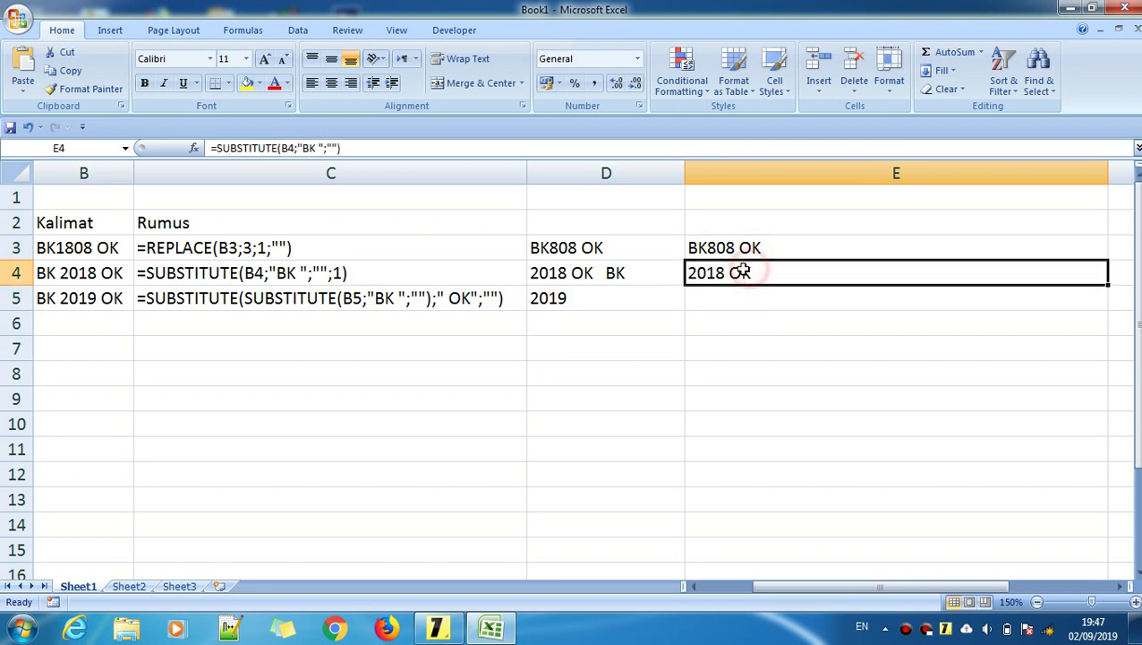
pyautogui.click(73, 251)
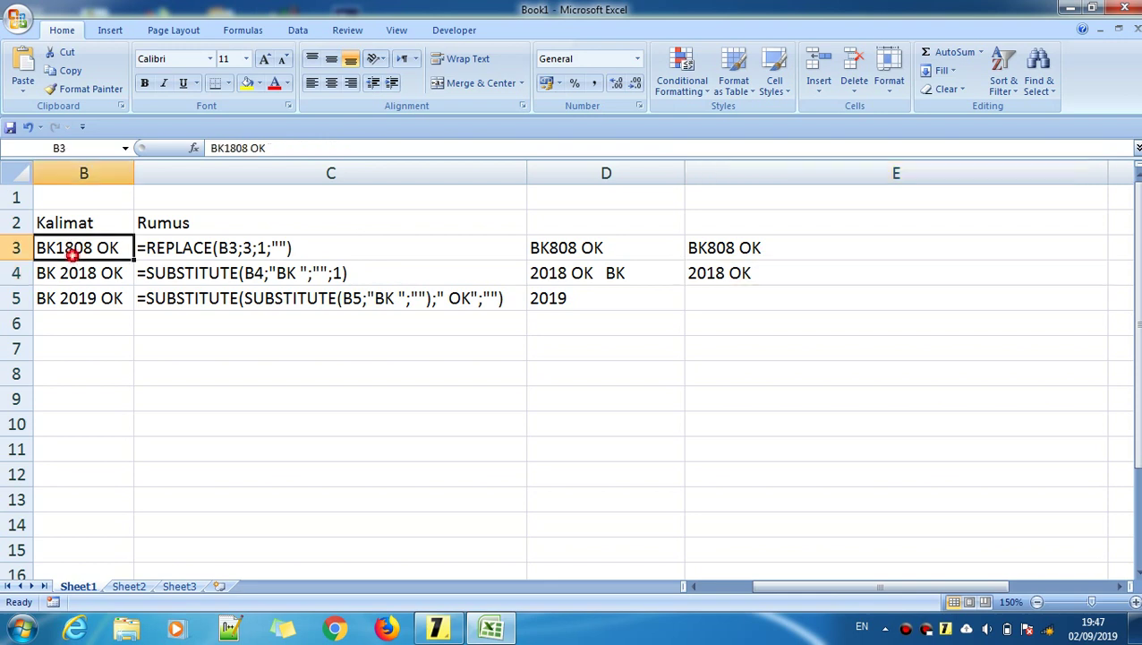
pyautogui.click(237, 148)
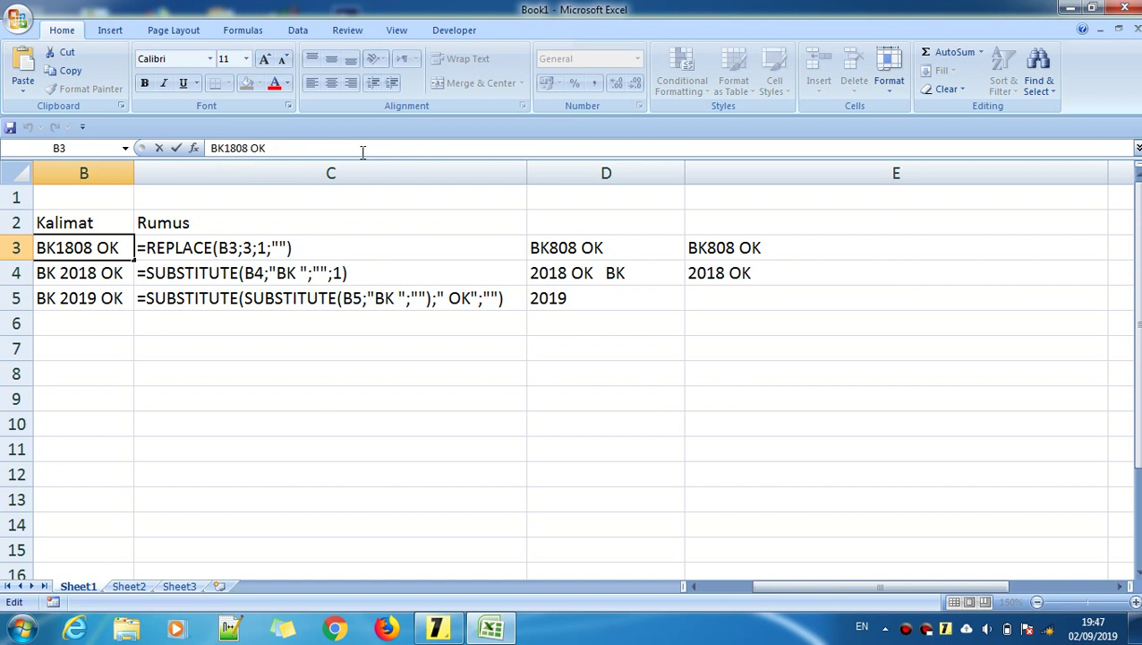
pyautogui.write('BK')
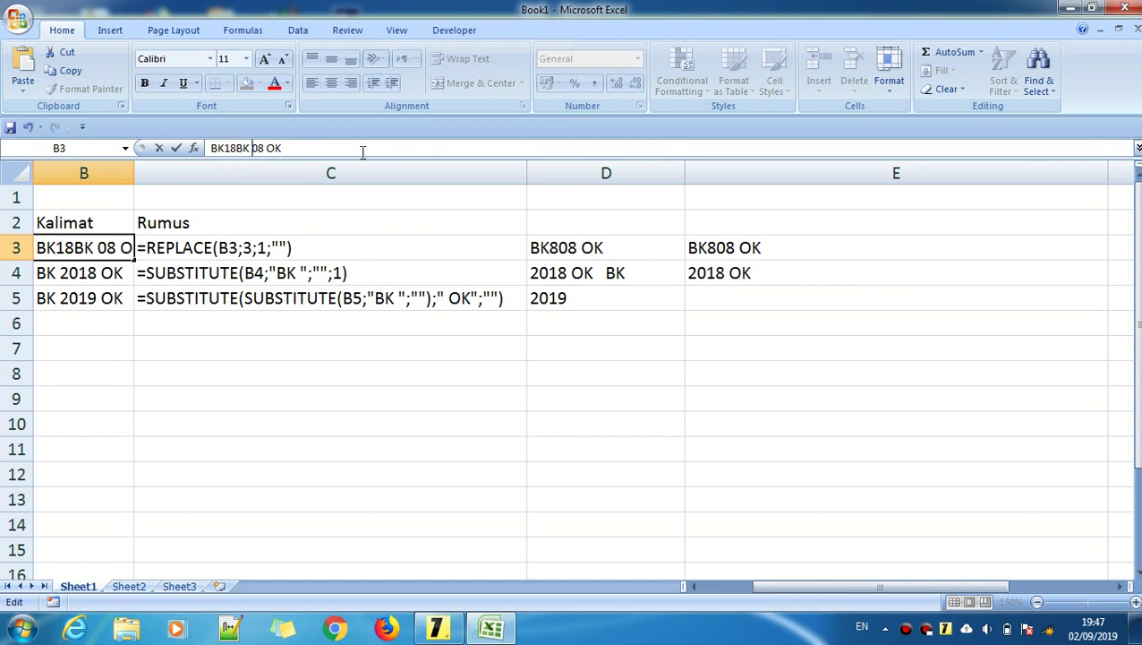
pyautogui.press('Return')
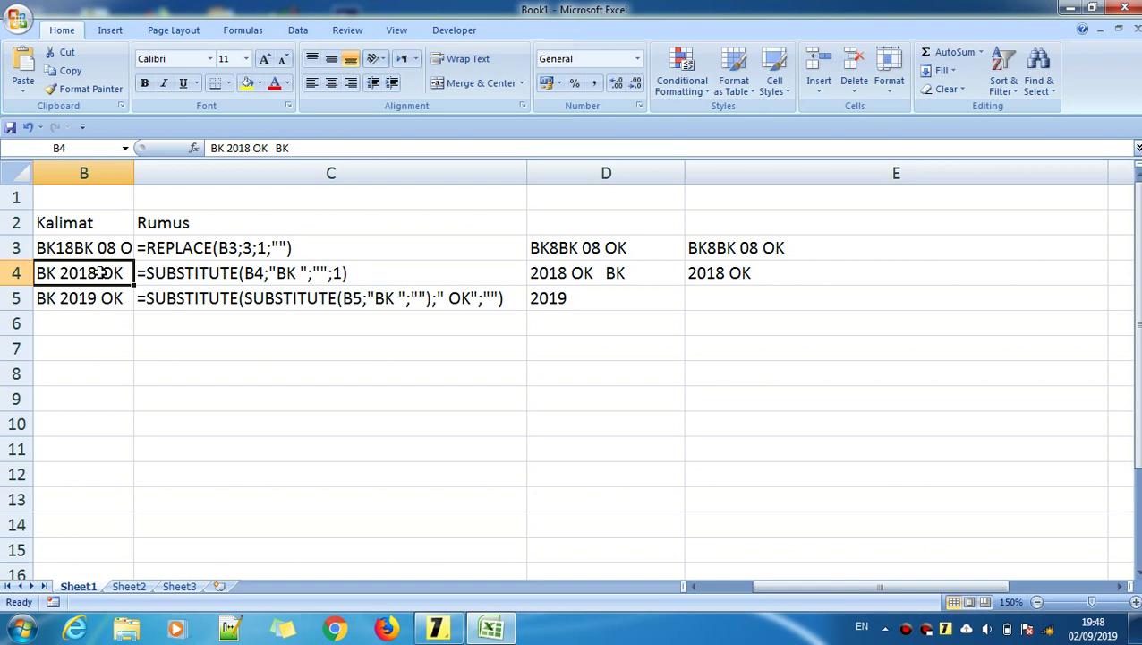
# - Edit B4 to drop the trailing BK and insert BK inside 2018, giving BK 20BK 18 OK
pyautogui.click(310, 148)
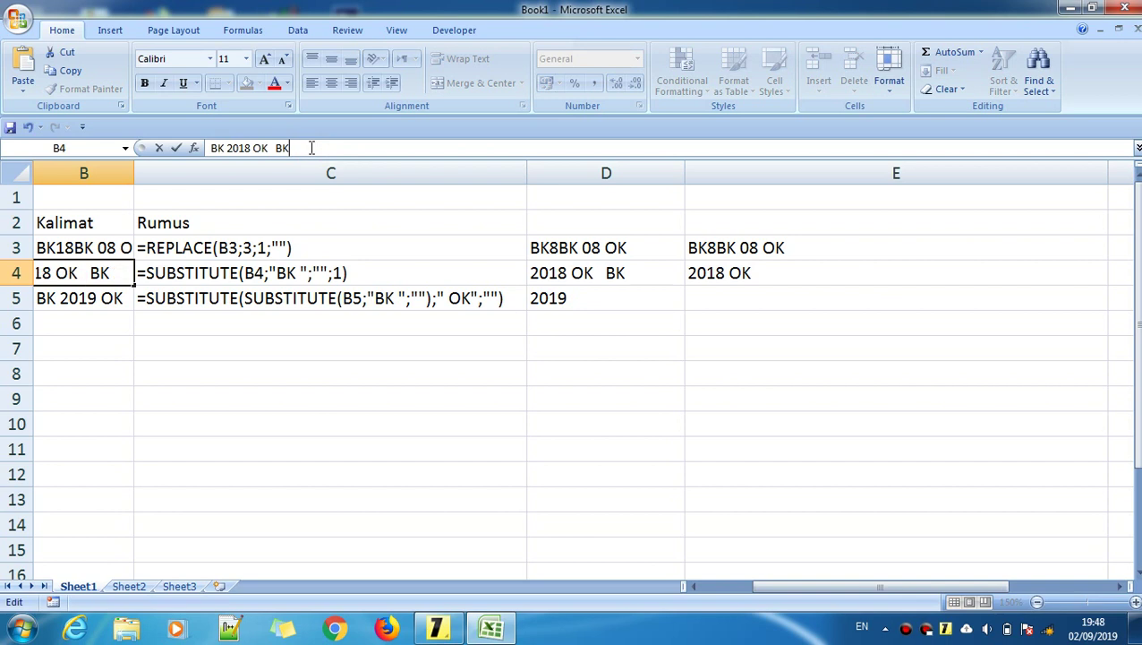
pyautogui.press('BackSpace')
pyautogui.press('BackSpace')
pyautogui.press('BackSpace')
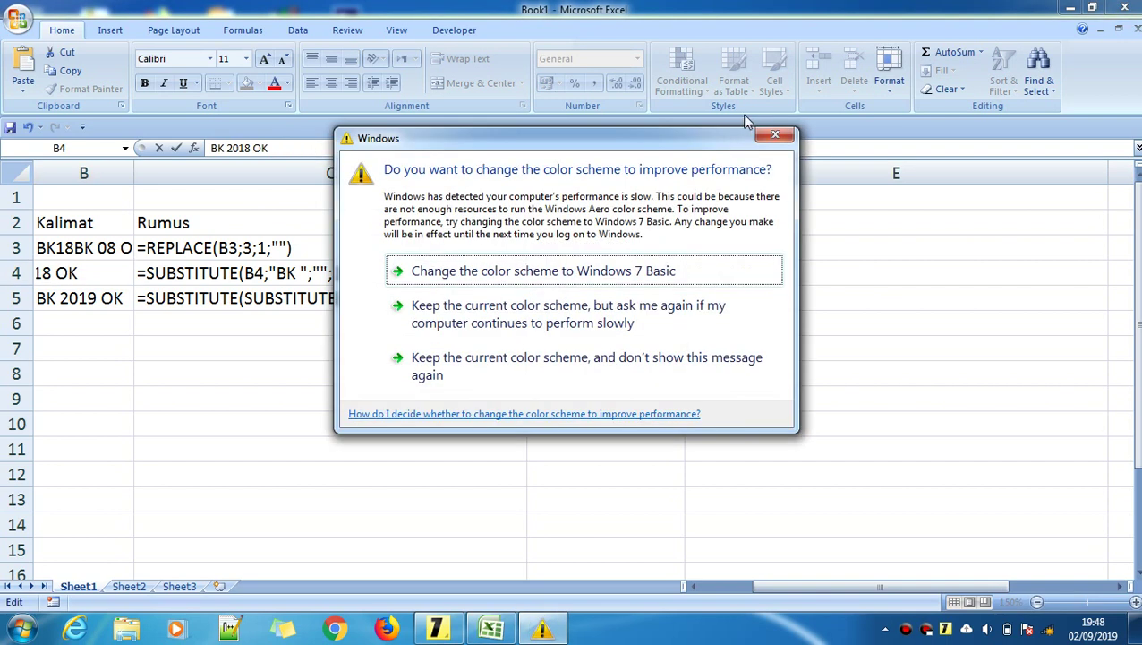
pyautogui.click(775, 134)
pyautogui.click(336, 148)
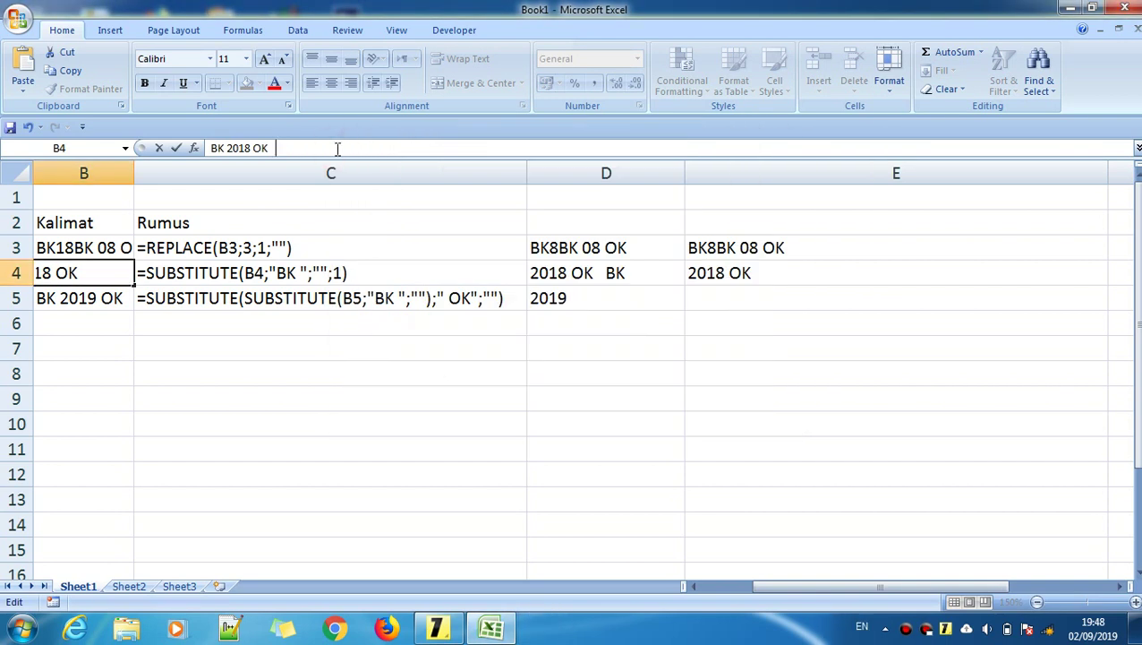
pyautogui.click(237, 149)
pyautogui.write('BK')
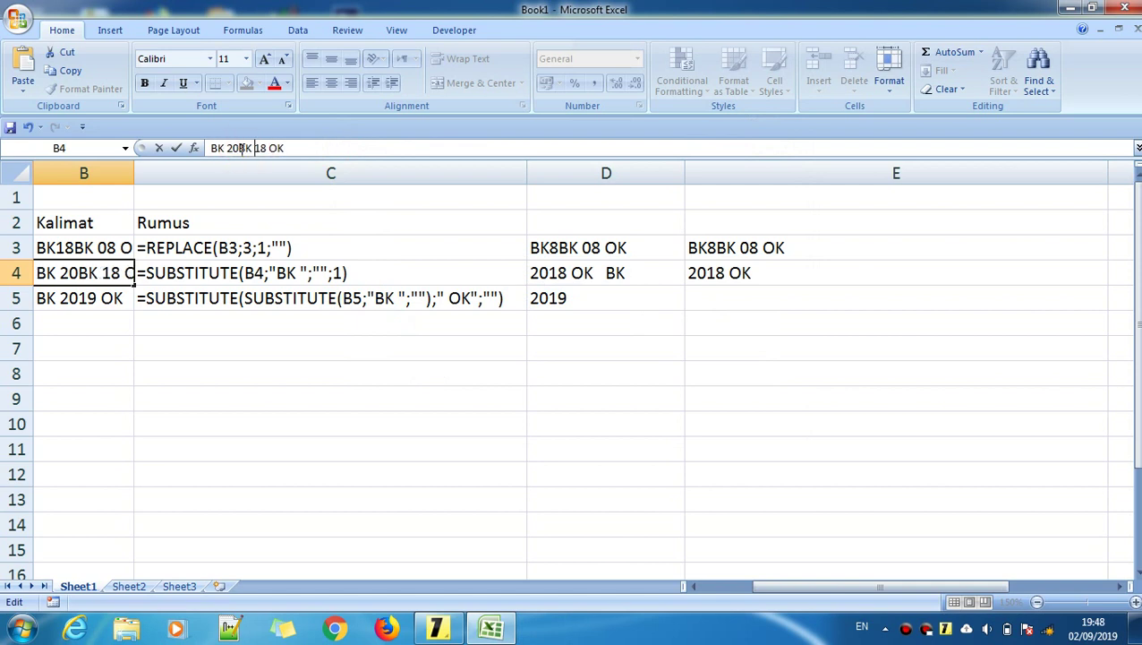
pyautogui.press('Return')
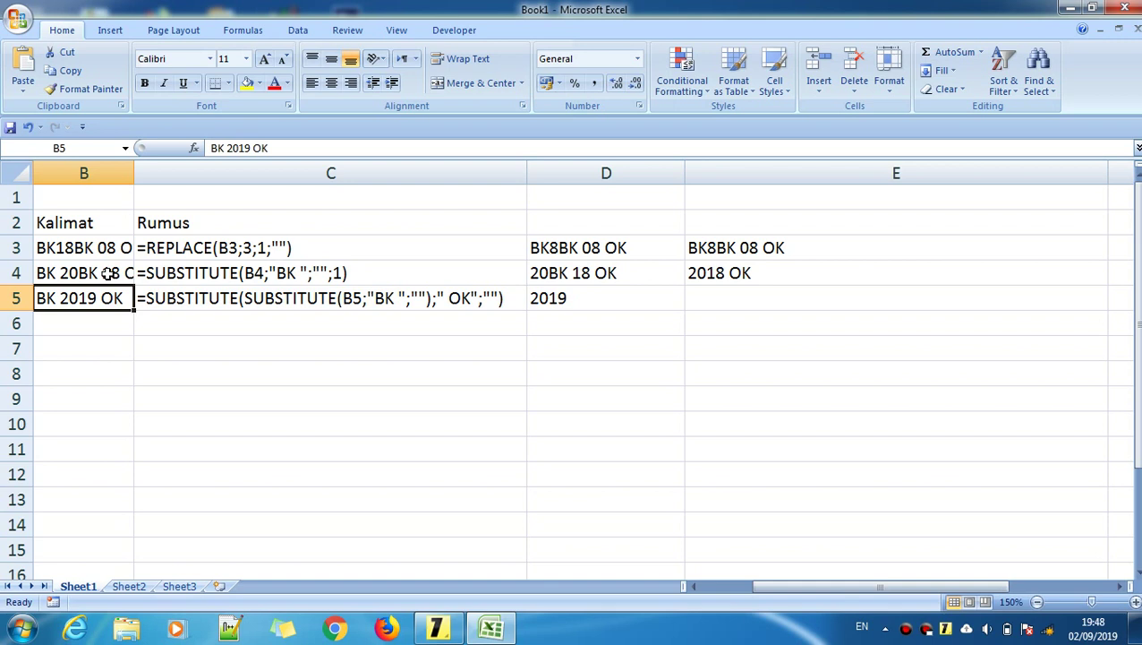
# - Check the E4 formula and widen column B to show its full text
pyautogui.click(796, 273)
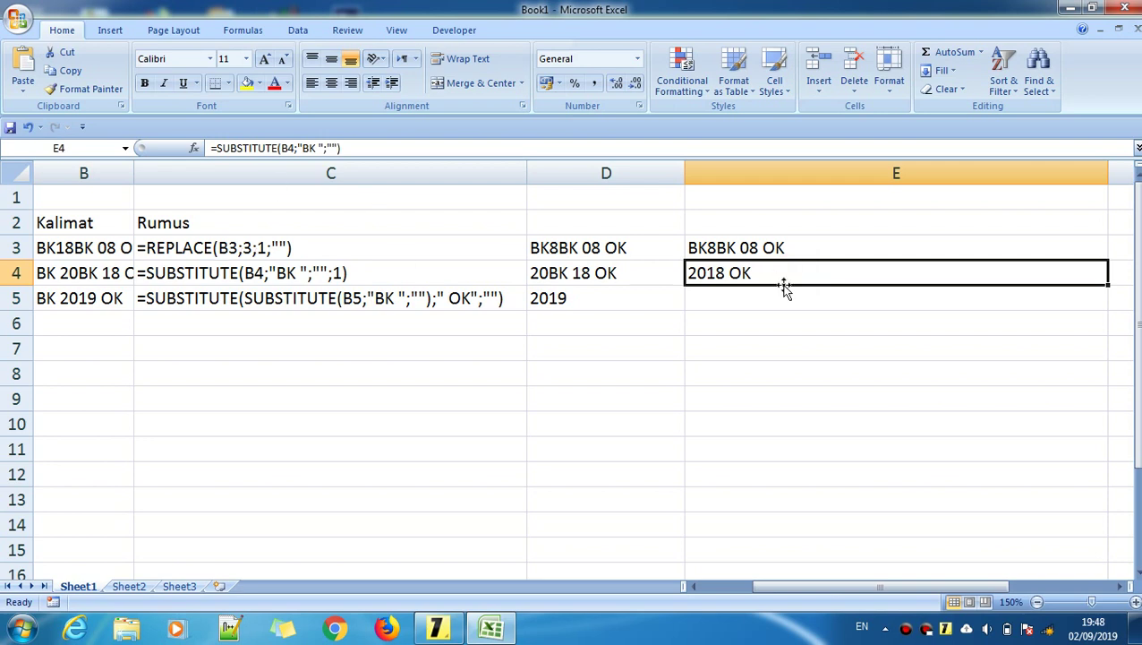
pyautogui.click(776, 293)
pyautogui.click(746, 271)
pyautogui.click(93, 273)
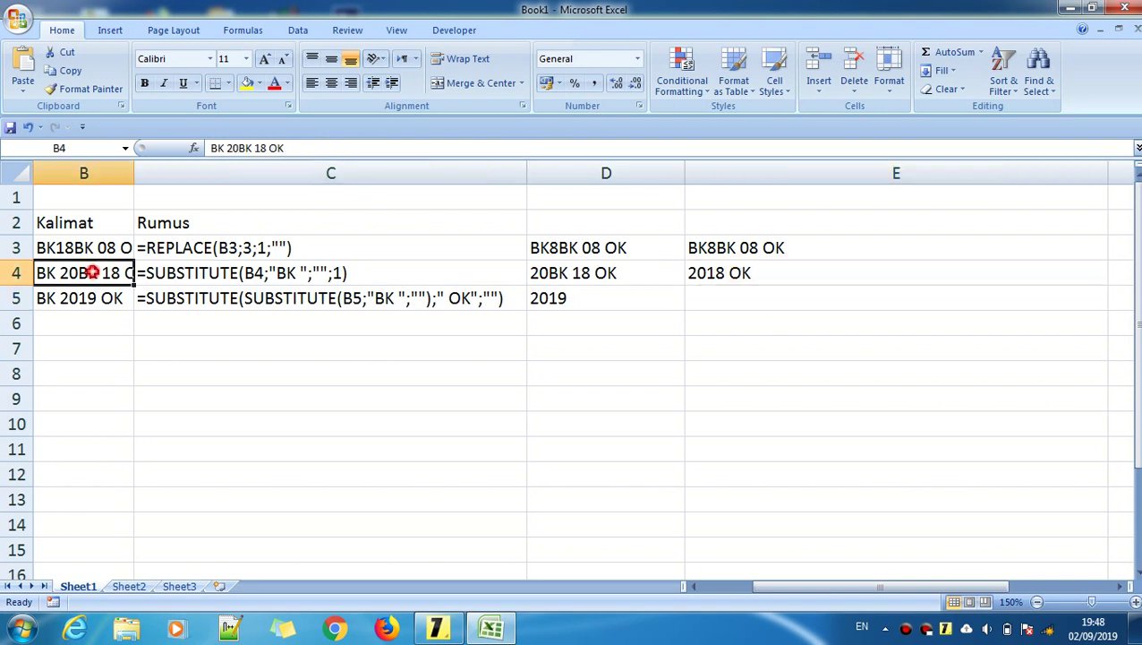
pyautogui.moveTo(133, 173); pyautogui.dragTo(171, 172)
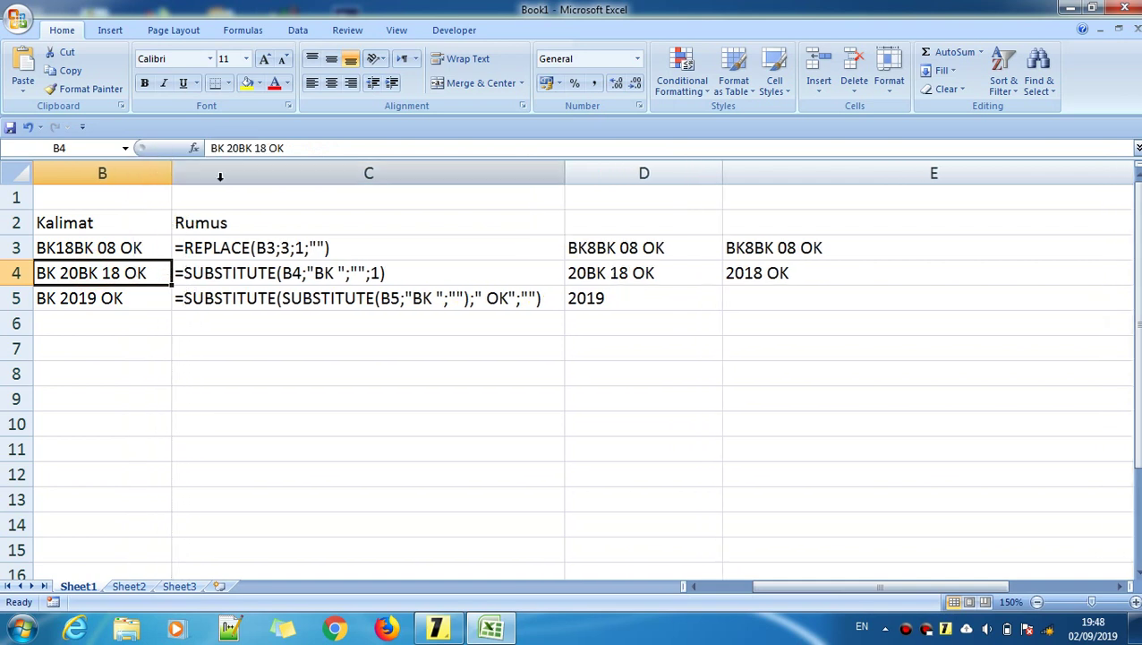
# - Restore B4 to BK 2018 OK so D4 returns 2018 OK again
pyautogui.click(256, 150)
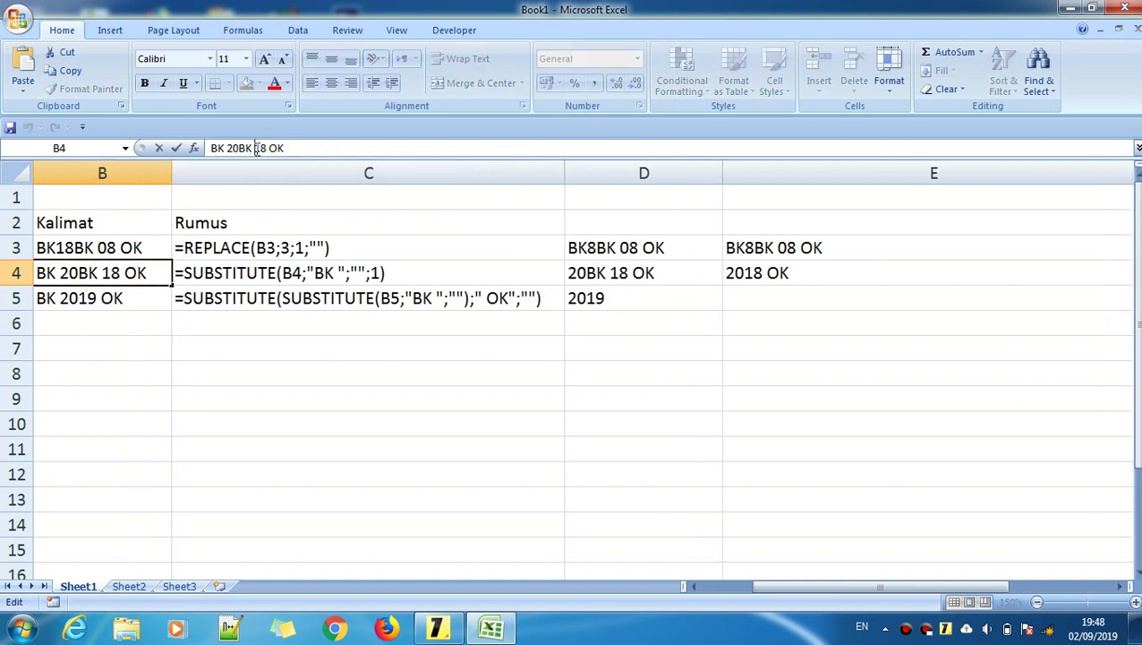
pyautogui.press('BackSpace')
pyautogui.press('BackSpace')
pyautogui.press('BackSpace')
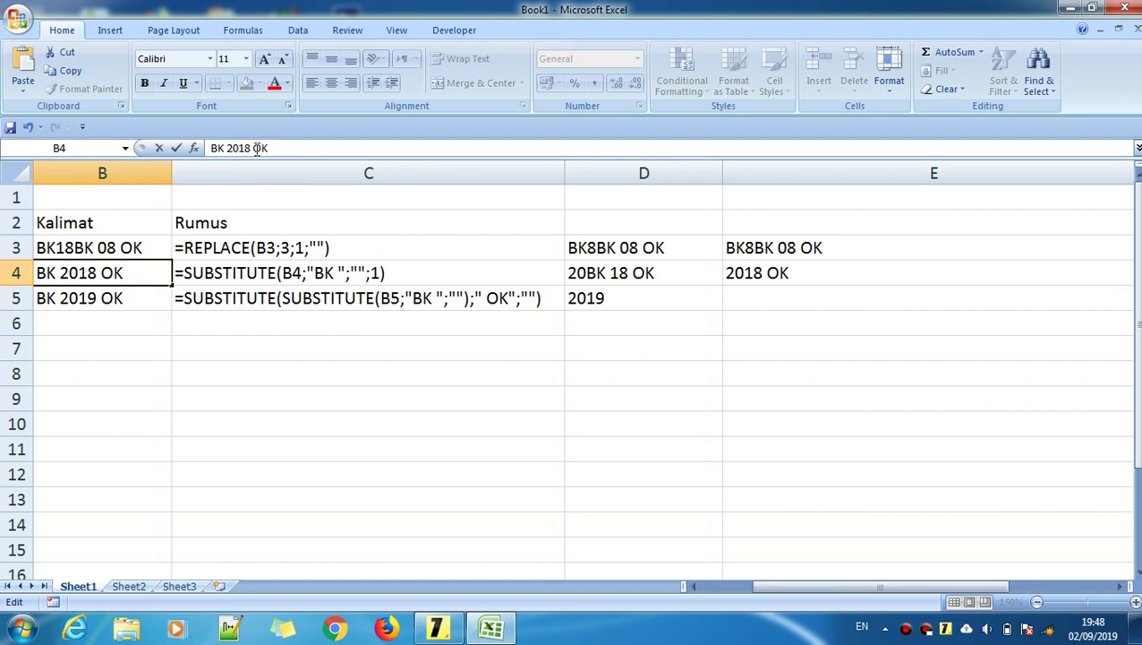
pyautogui.press('Return')
pyautogui.click(271, 320)
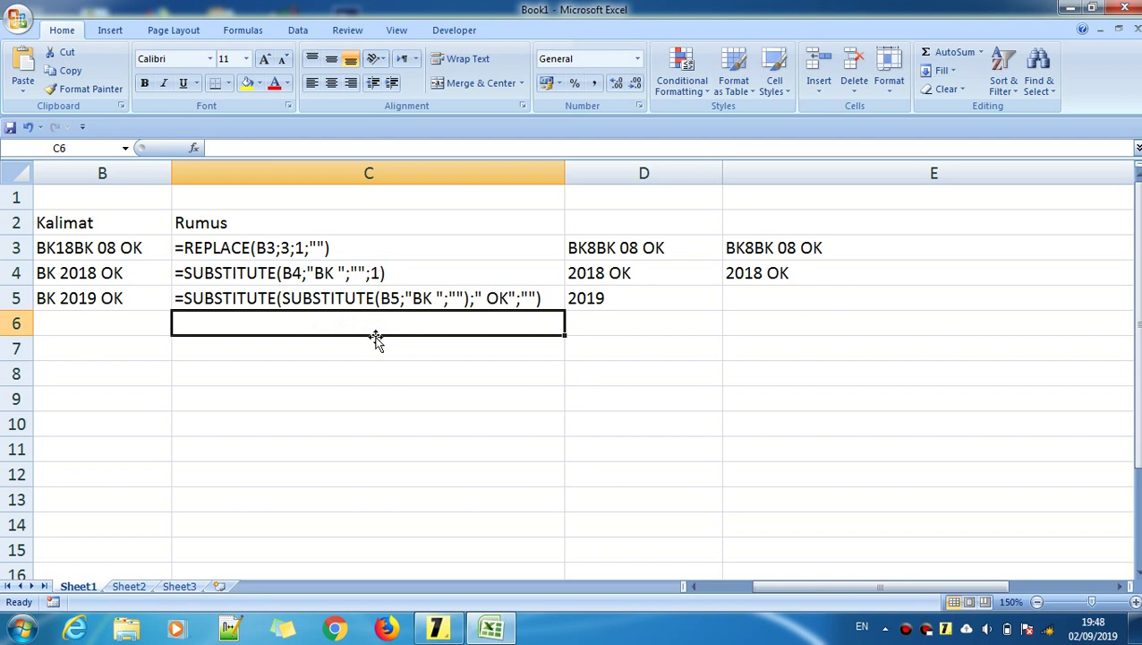
pyautogui.click(392, 302)
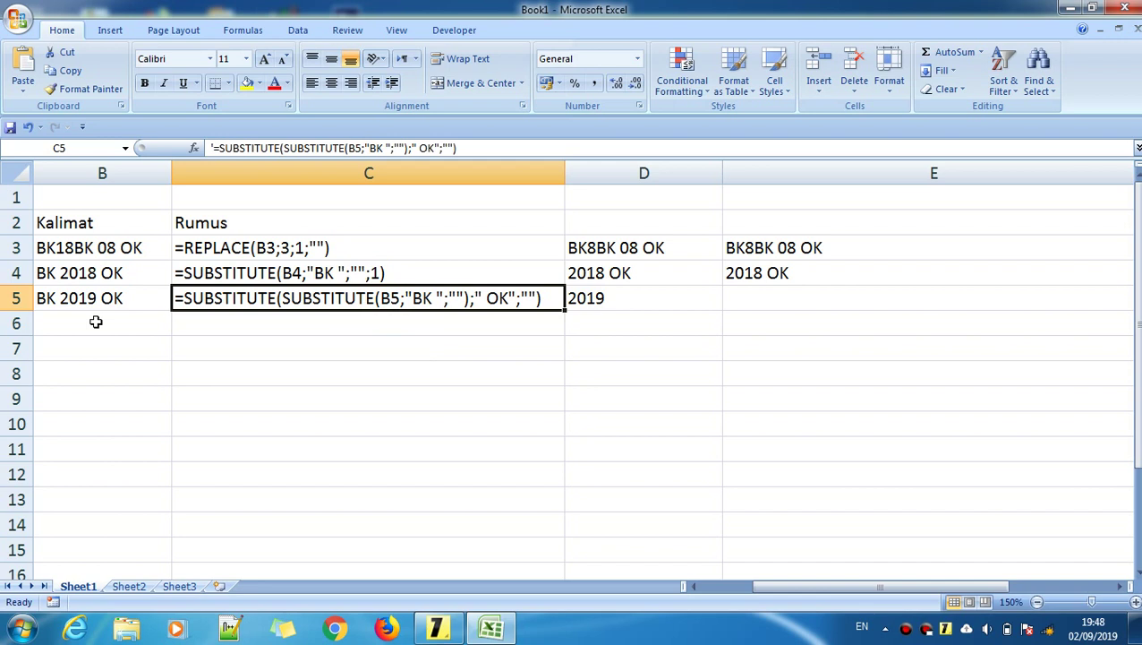
pyautogui.click(632, 424)
pyautogui.click(614, 299)
pyautogui.click(640, 302)
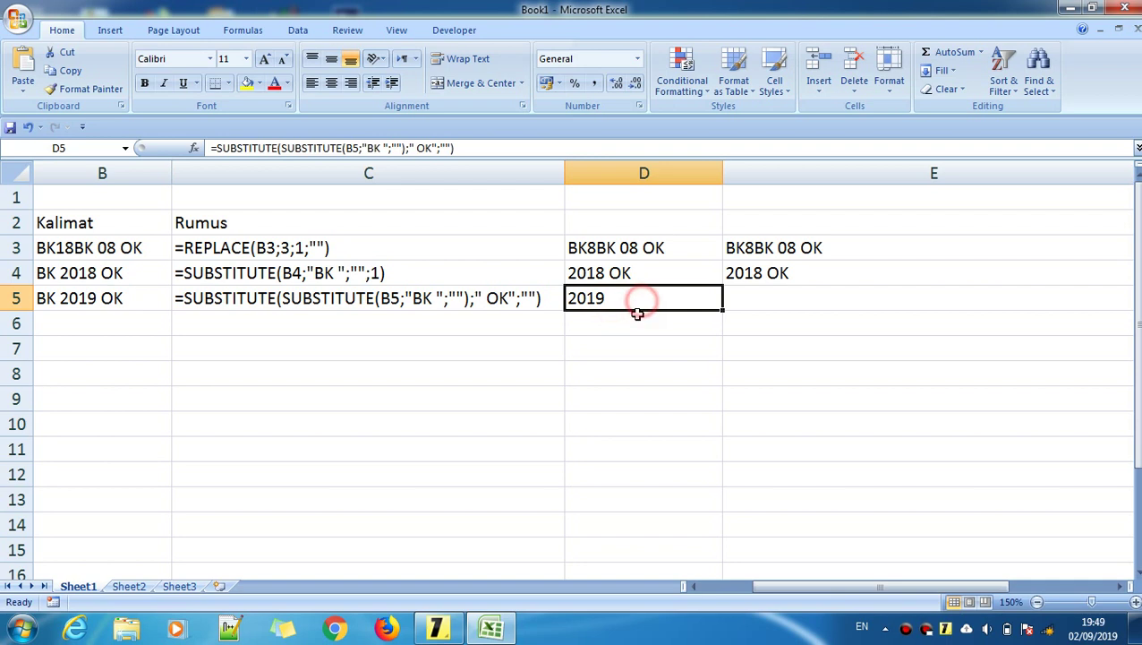
pyautogui.click(638, 320)
pyautogui.click(744, 305)
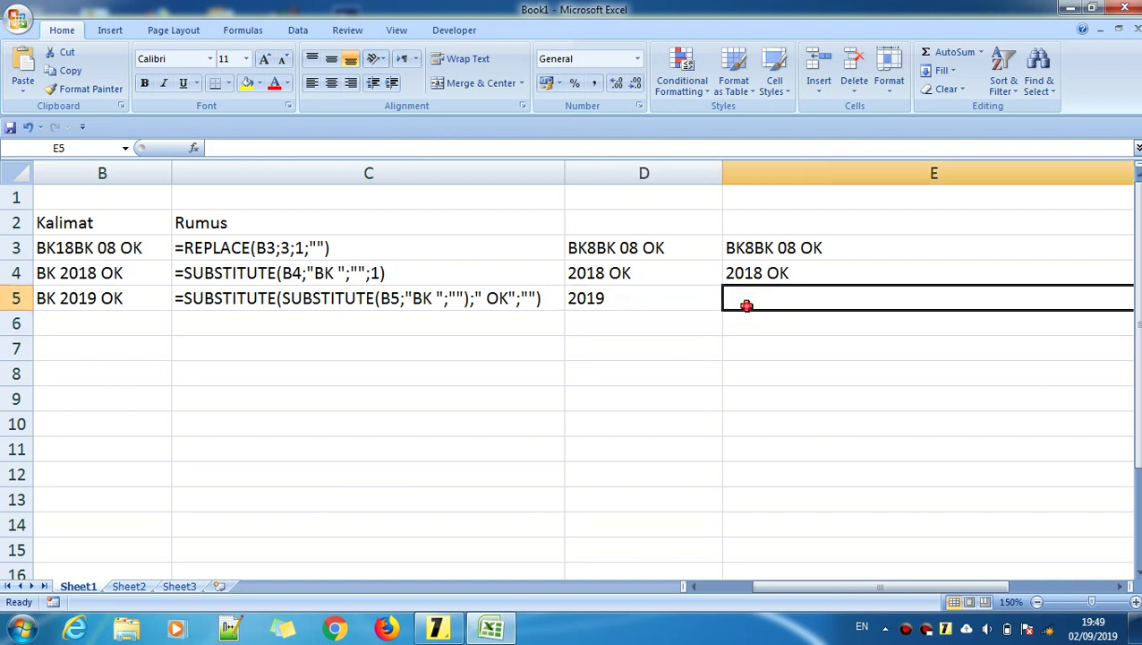
pyautogui.click(458, 299)
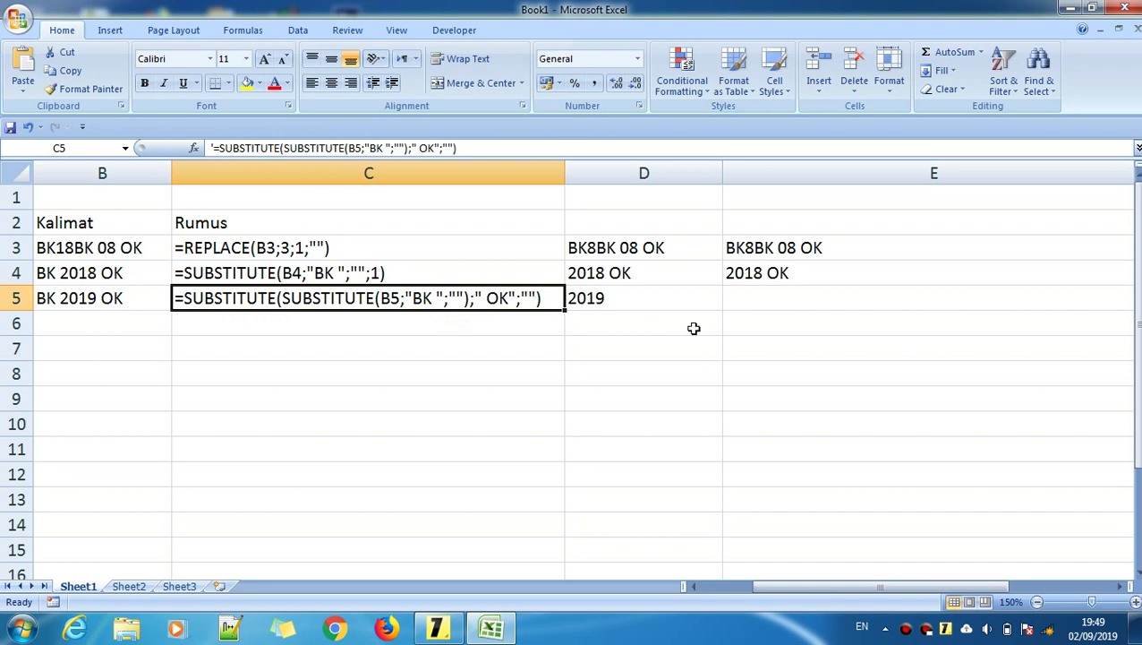
pyautogui.click(784, 302)
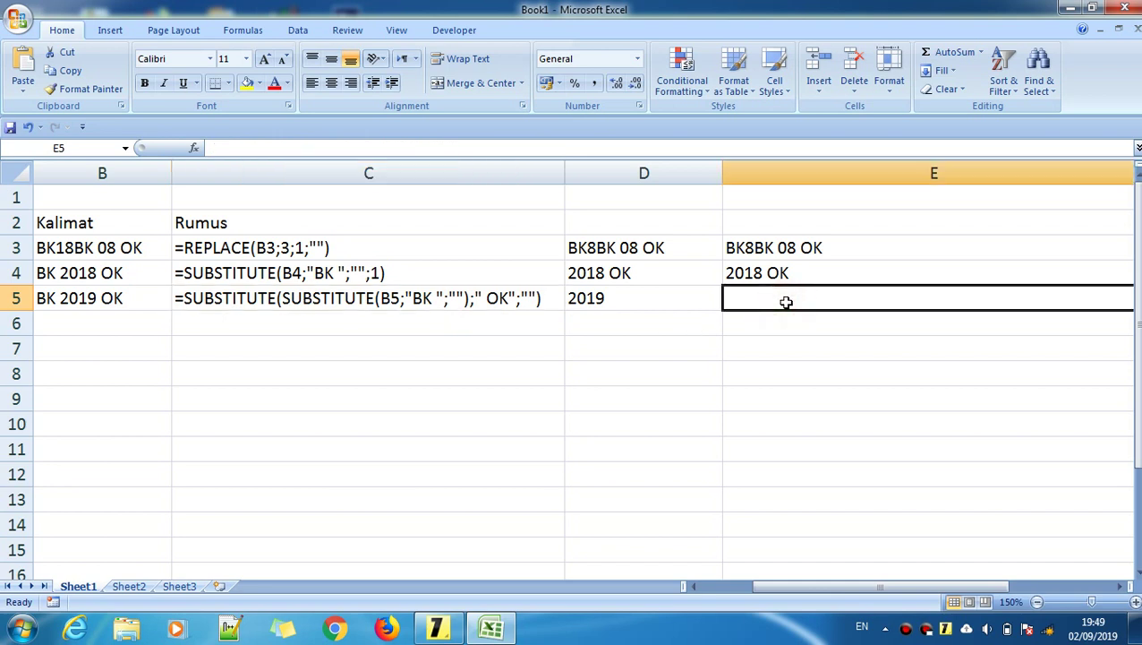
# - Scroll across the sheet, discarding an accidental column E reference and leaving E5 empty
pyautogui.write('=')
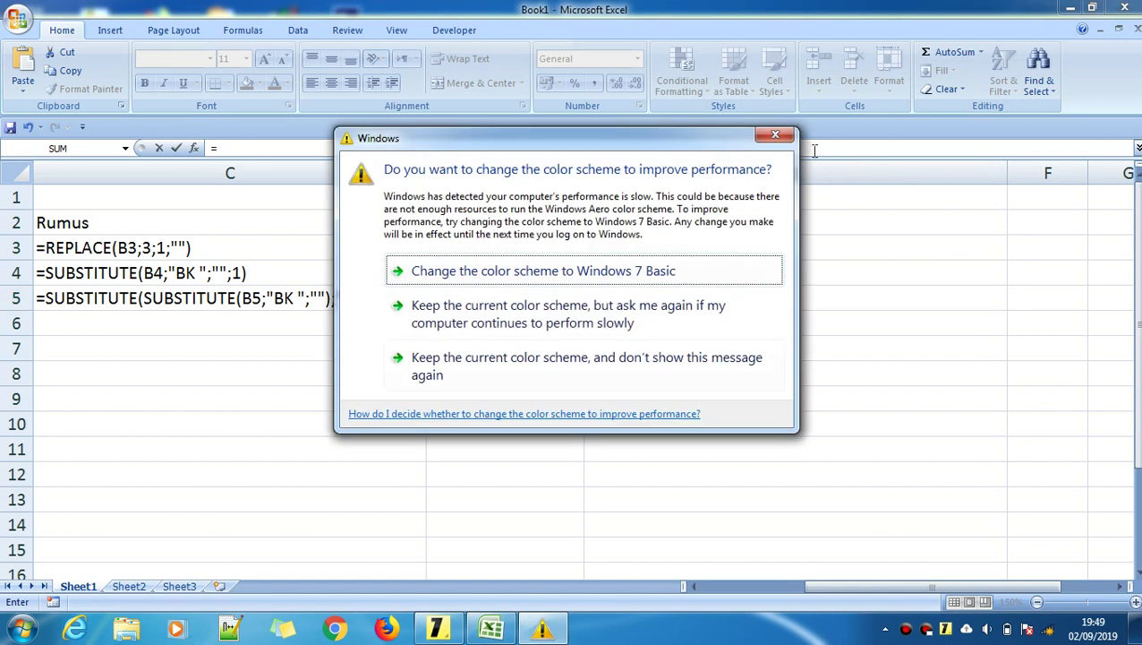
pyautogui.click(775, 144)
pyautogui.moveTo(838, 585); pyautogui.dragTo(728, 587)
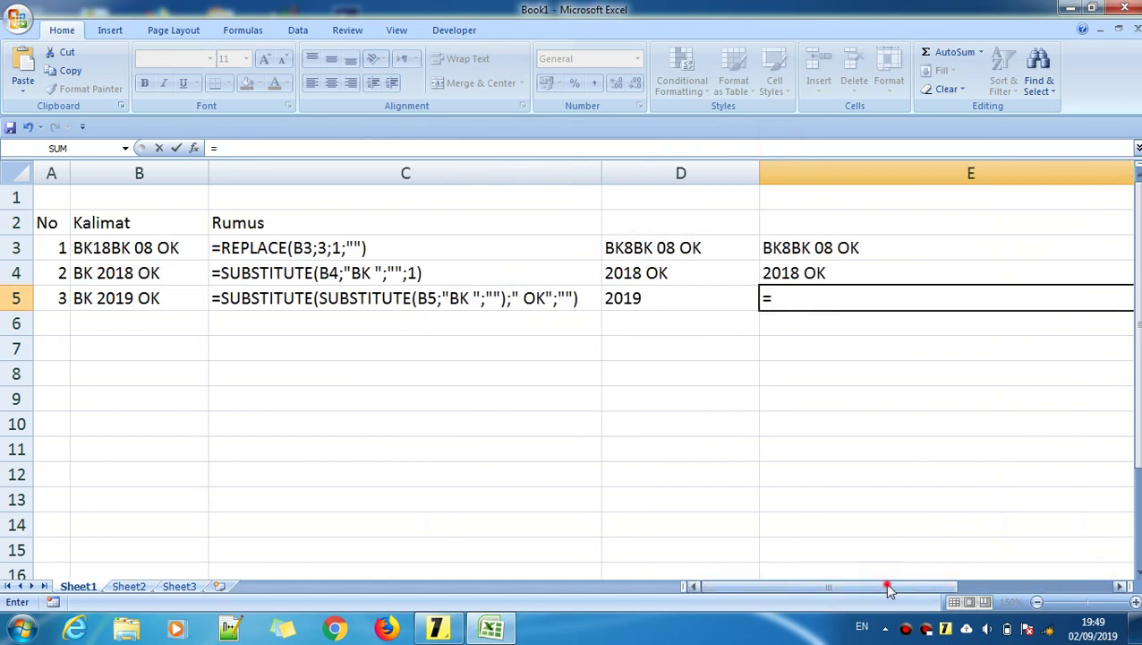
pyautogui.moveTo(890, 587); pyautogui.dragTo(994, 587)
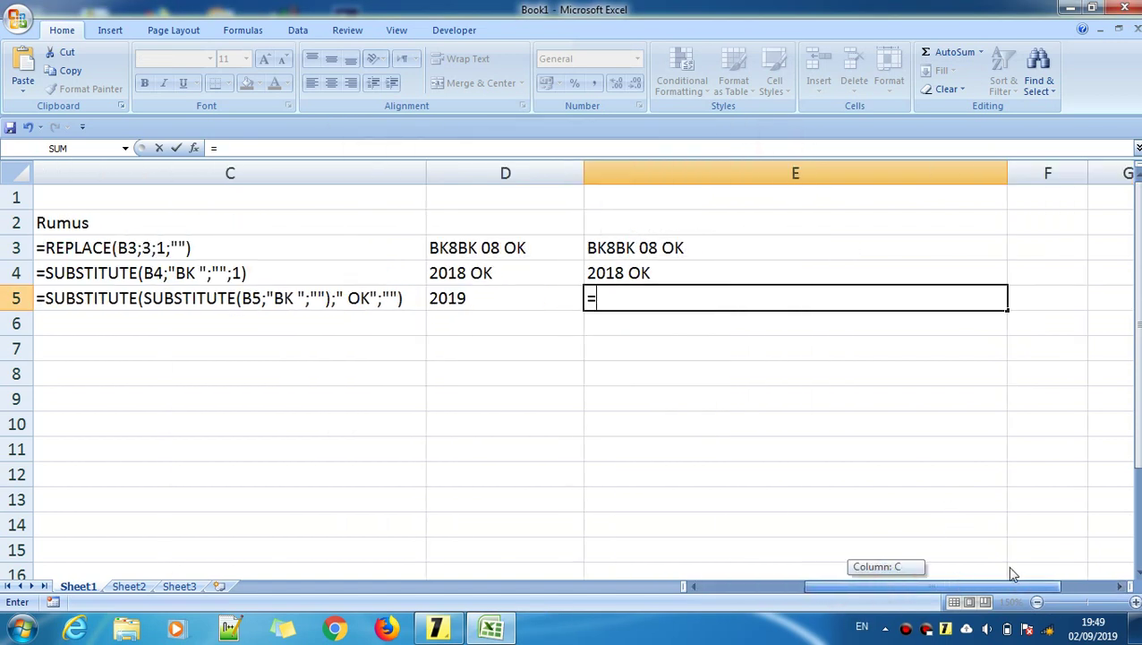
pyautogui.click(1001, 171)
pyautogui.press('BackSpace')
pyautogui.press('BackSpace')
pyautogui.press('BackSpace')
pyautogui.press('BackSpace')
pyautogui.click(893, 317)
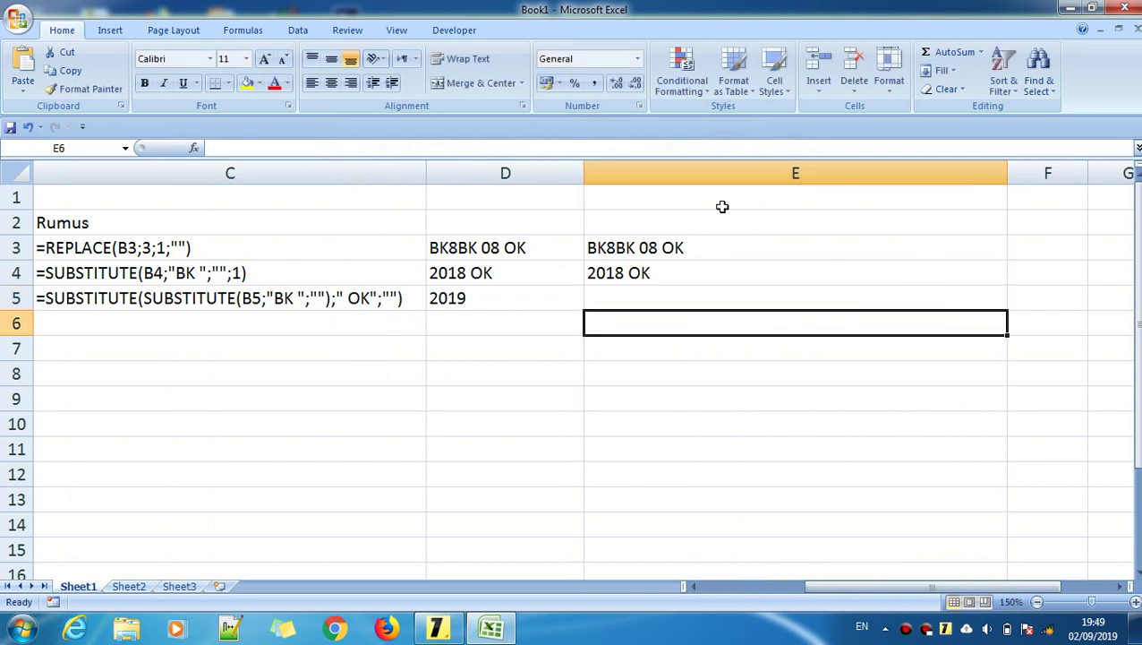
# - Narrow columns D, C and E so the table fits, and begin a formula in E5
pyautogui.moveTo(582, 177); pyautogui.dragTo(532, 176)
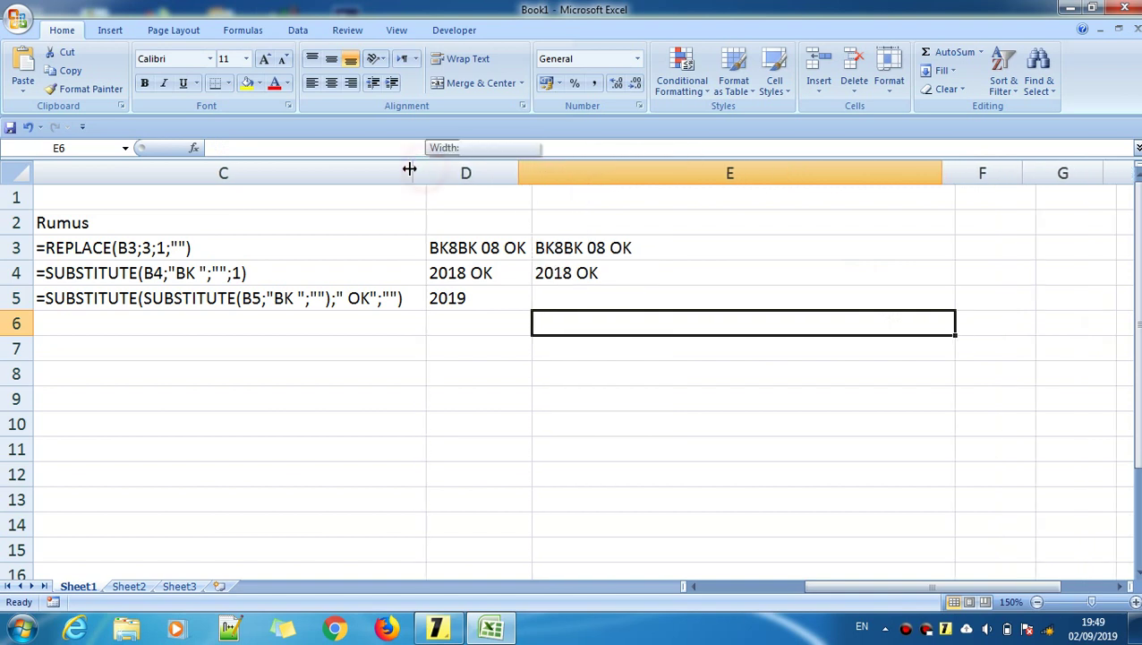
pyautogui.moveTo(425, 173); pyautogui.dragTo(410, 173)
pyautogui.moveTo(940, 173); pyautogui.dragTo(906, 173)
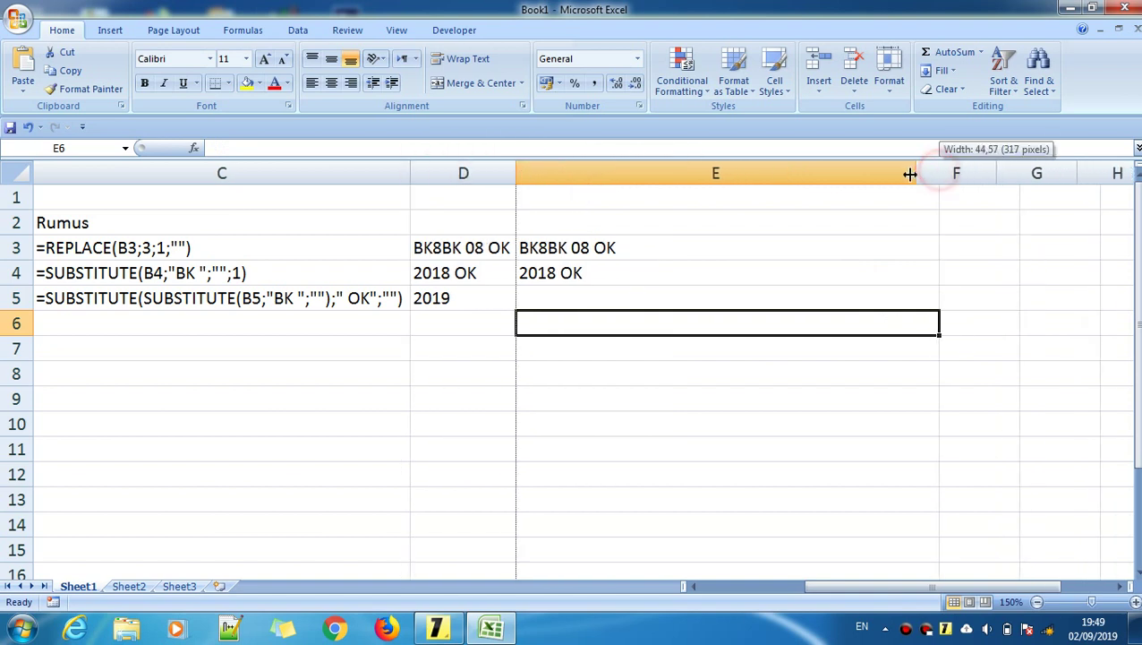
pyautogui.moveTo(891, 591); pyautogui.dragTo(786, 588)
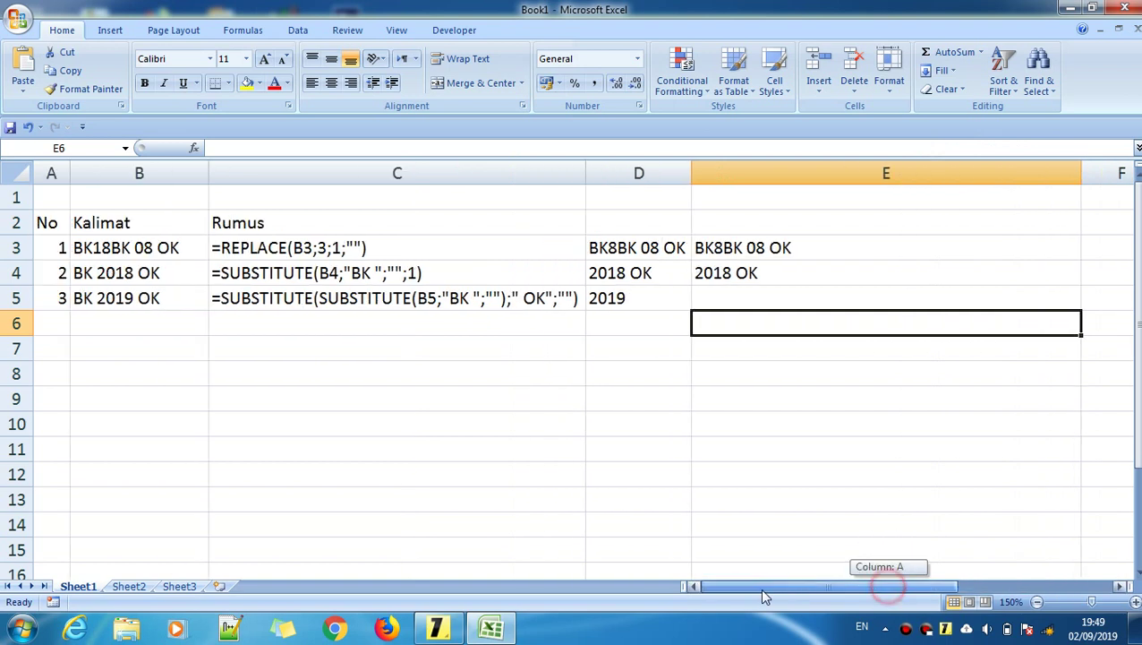
pyautogui.click(757, 305)
pyautogui.write('=')
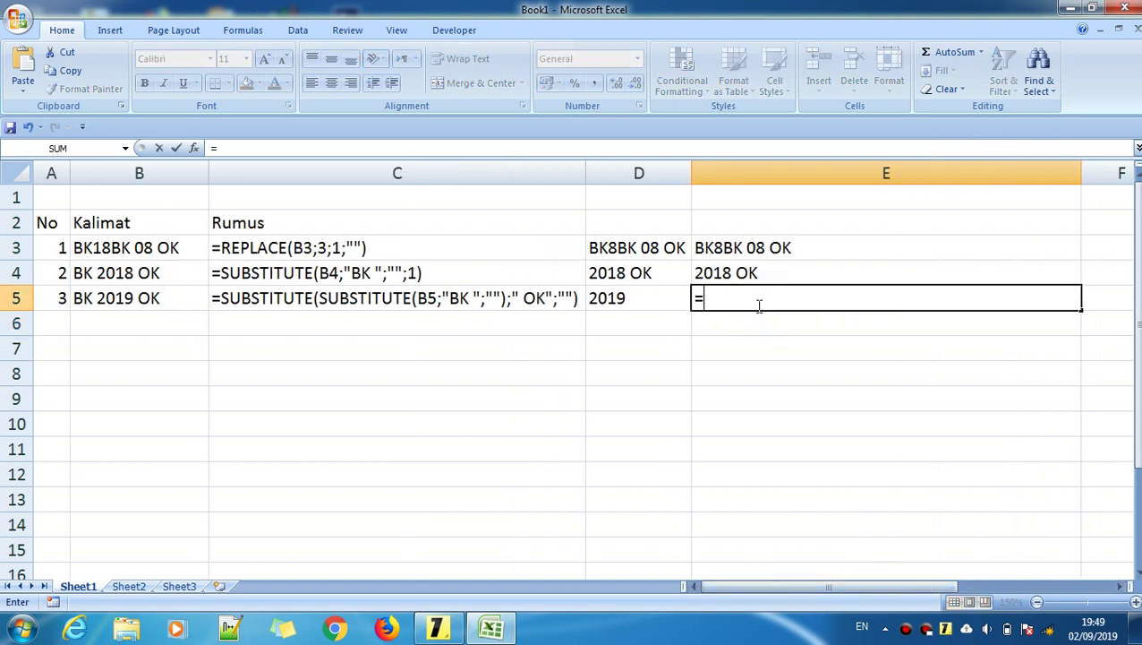
pyautogui.write('susb')
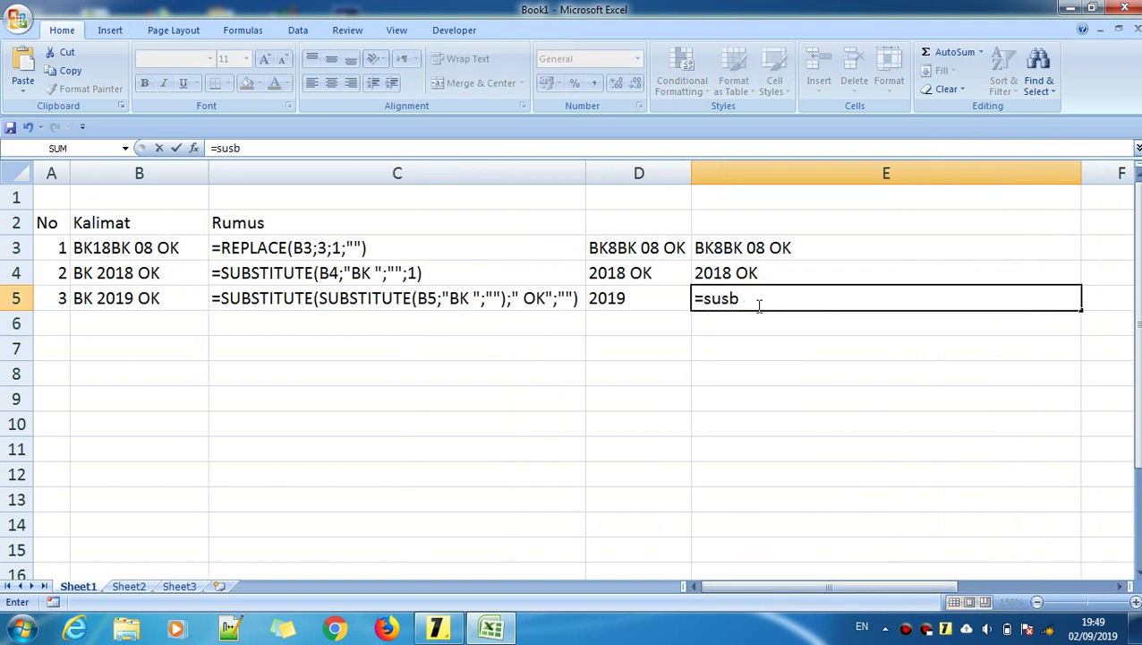
# - Correct the typos so E5's entry reads =SUBSTITUTE(
pyautogui.press('BackSpace')
pyautogui.press('BackSpace')
pyautogui.write('bsi')
pyautogui.press('BackSpace')
pyautogui.write('ti')
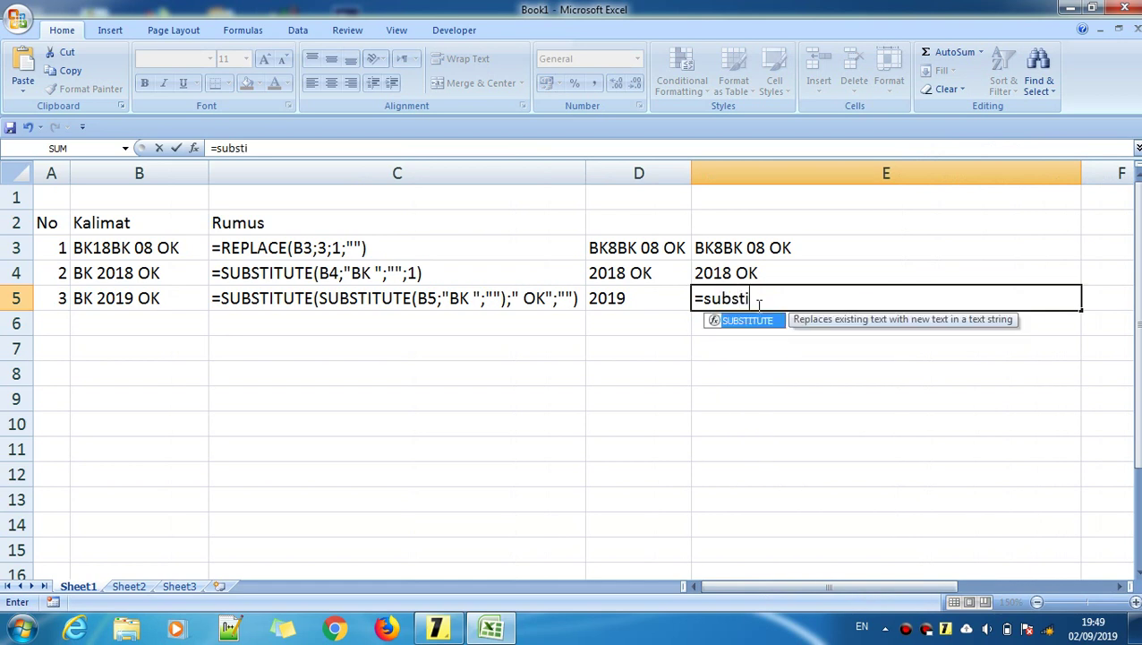
pyautogui.write('y')
pyautogui.press('BackSpace')
pyautogui.write('ut')
pyautogui.press('BackSpace')
pyautogui.press('BackSpace')
pyautogui.write('tute(')
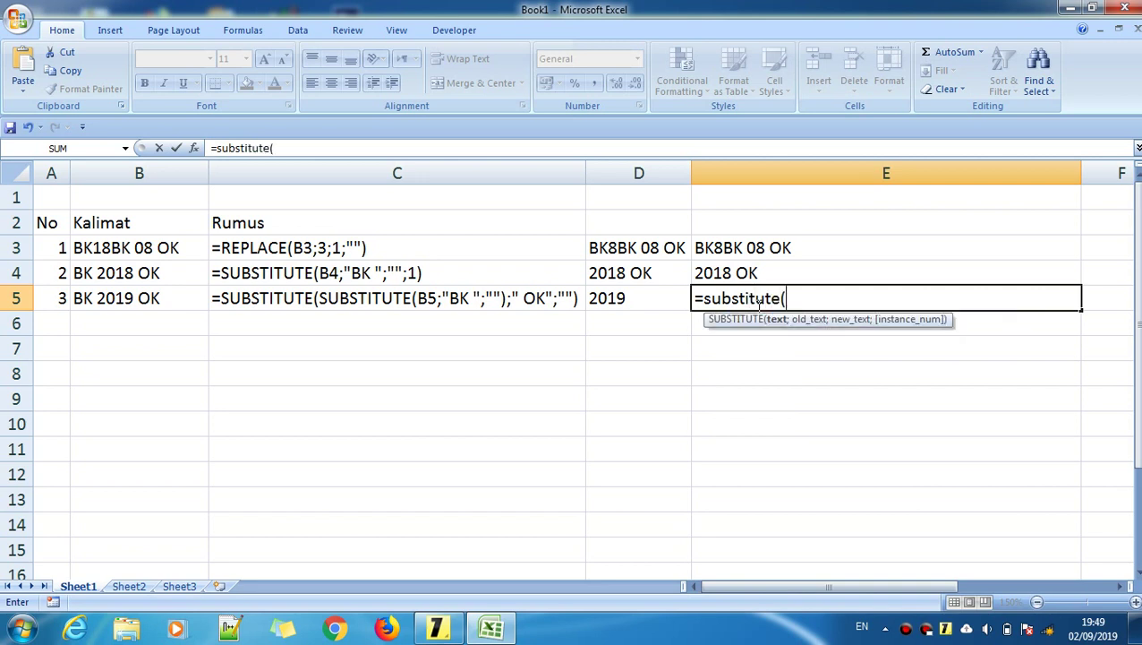
# - Complete =SUBSTITUTE(B5;"BK ";"") in E5, returning 2019 OK
pyautogui.click(136, 299)
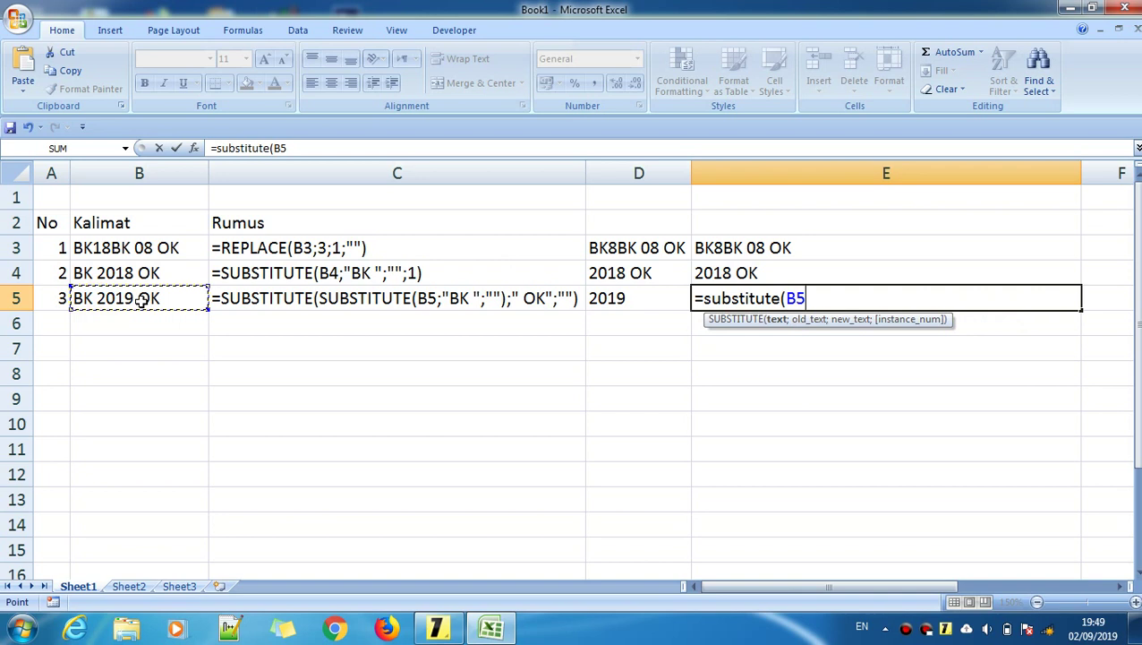
pyautogui.write(';')
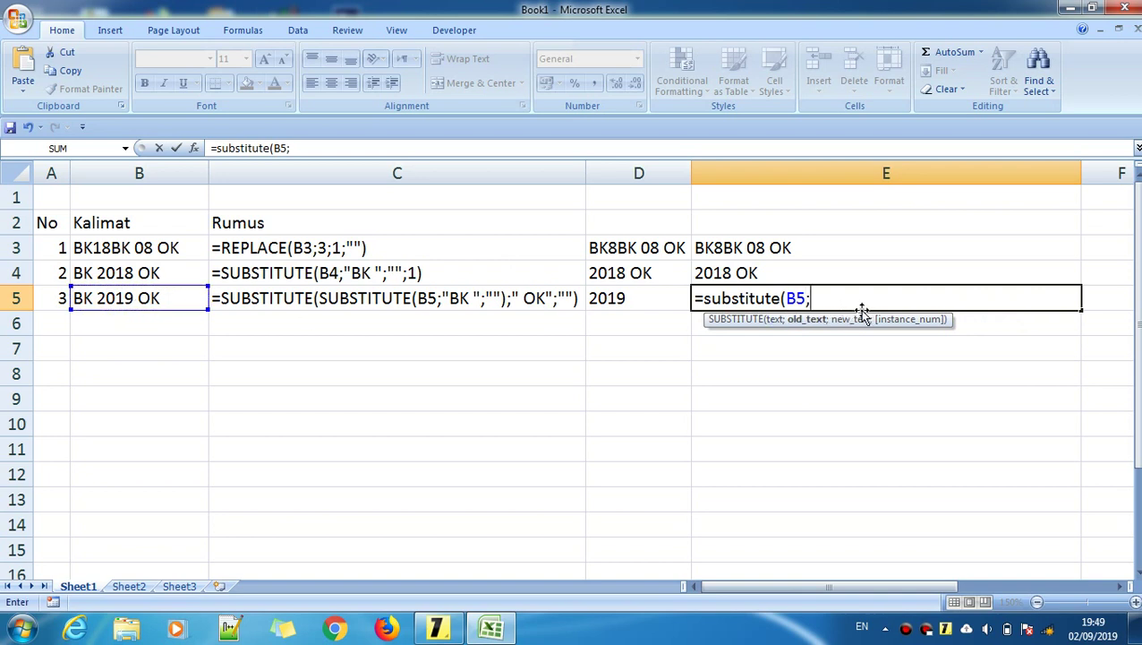
pyautogui.write('BK')
pyautogui.write(' "')
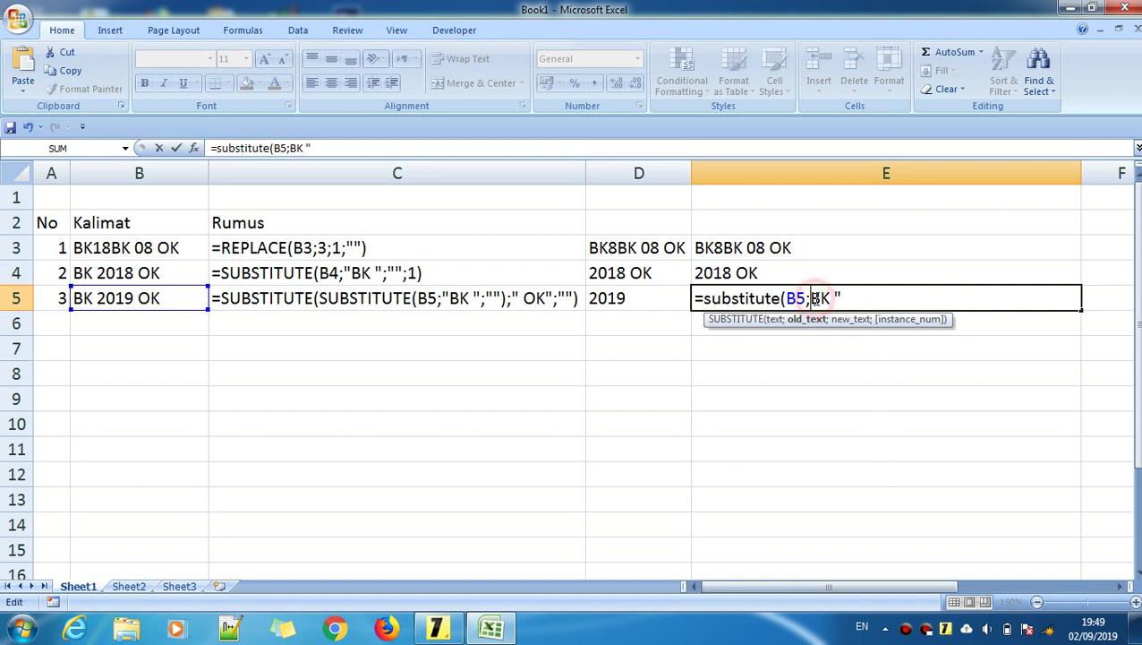
pyautogui.click(814, 298)
pyautogui.write('"')
pyautogui.click(877, 298)
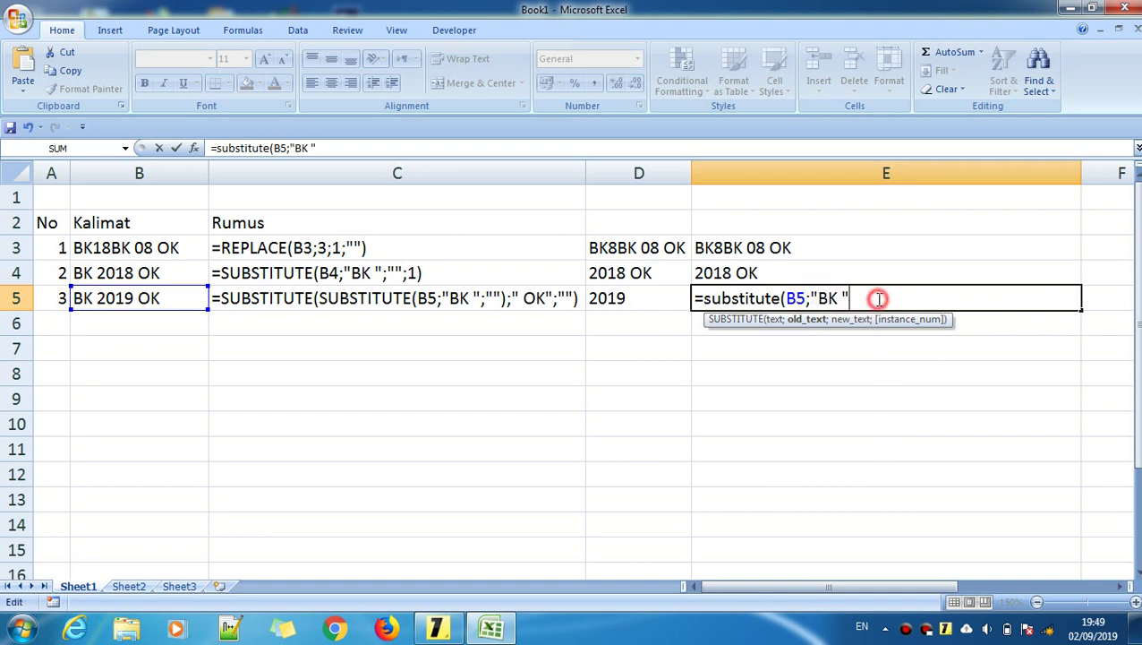
pyautogui.write(';')
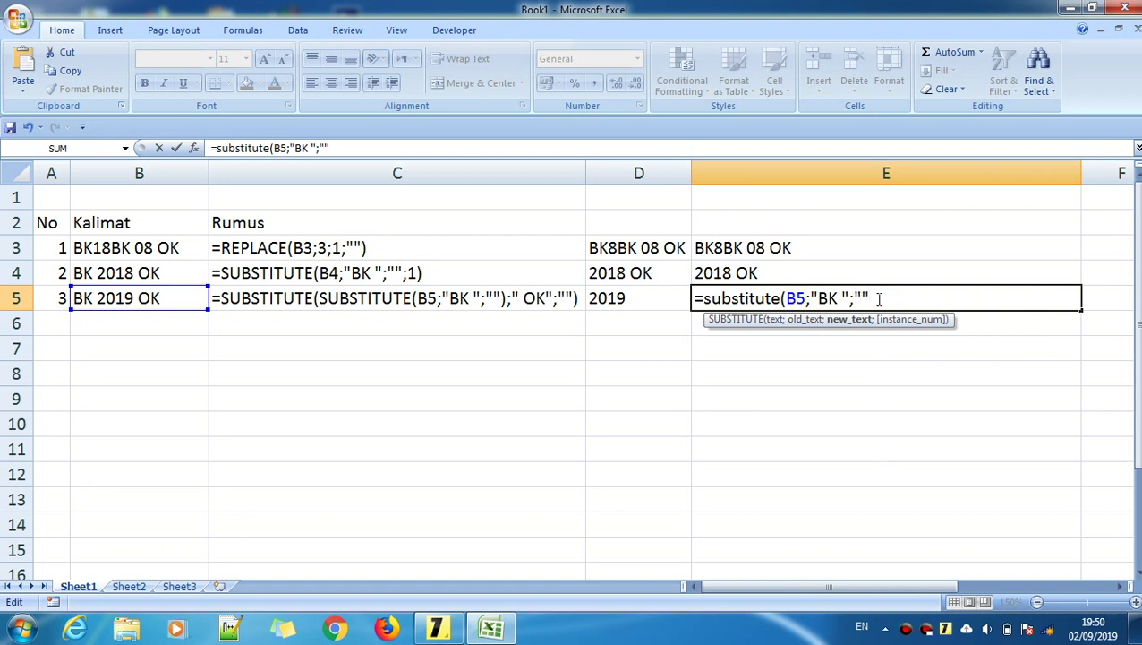
pyautogui.write(')')
pyautogui.press('Return')
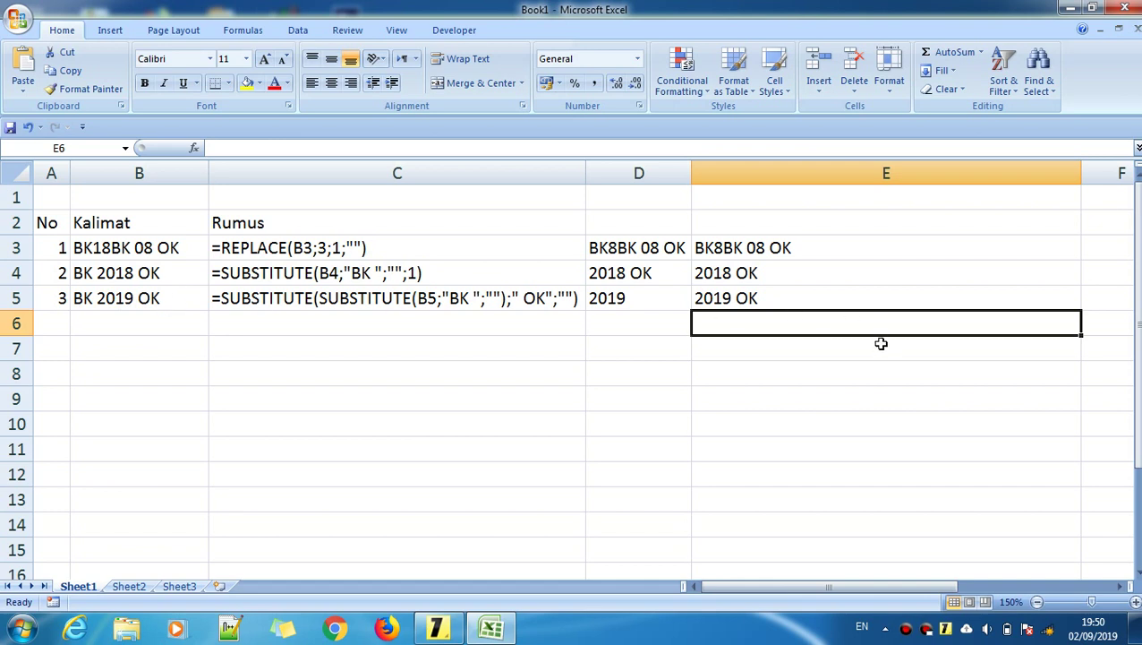
# - Compare the formula in E5 with the one in E4
pyautogui.click(872, 301)
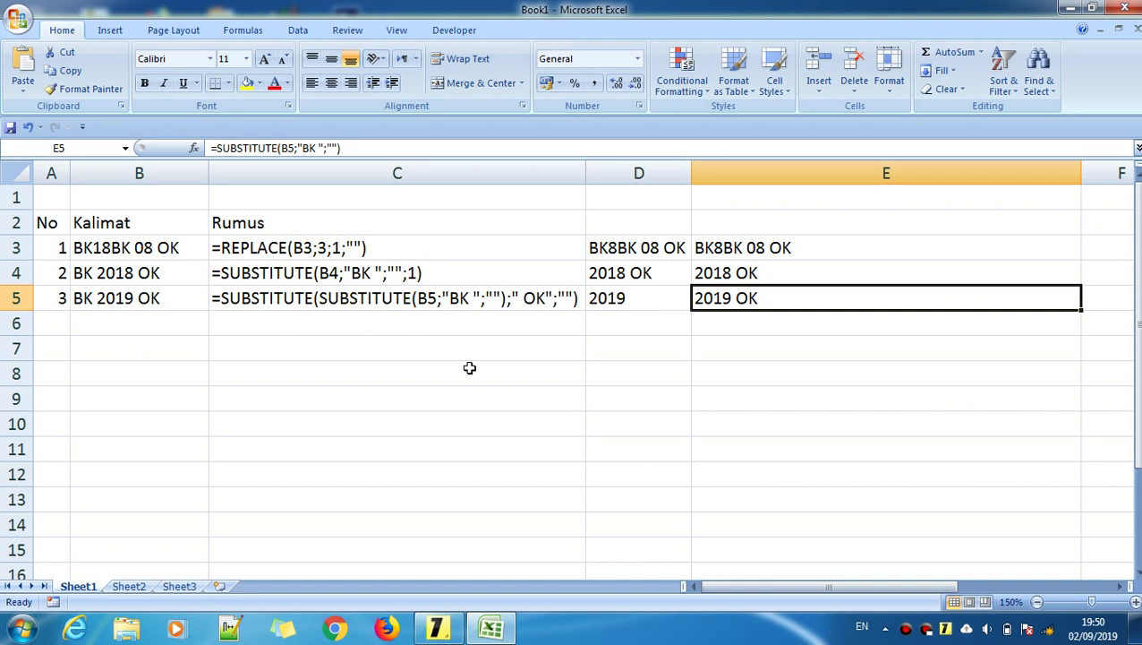
pyautogui.click(908, 374)
pyautogui.click(809, 301)
pyautogui.click(771, 274)
pyautogui.click(771, 297)
pyautogui.click(774, 273)
pyautogui.click(741, 299)
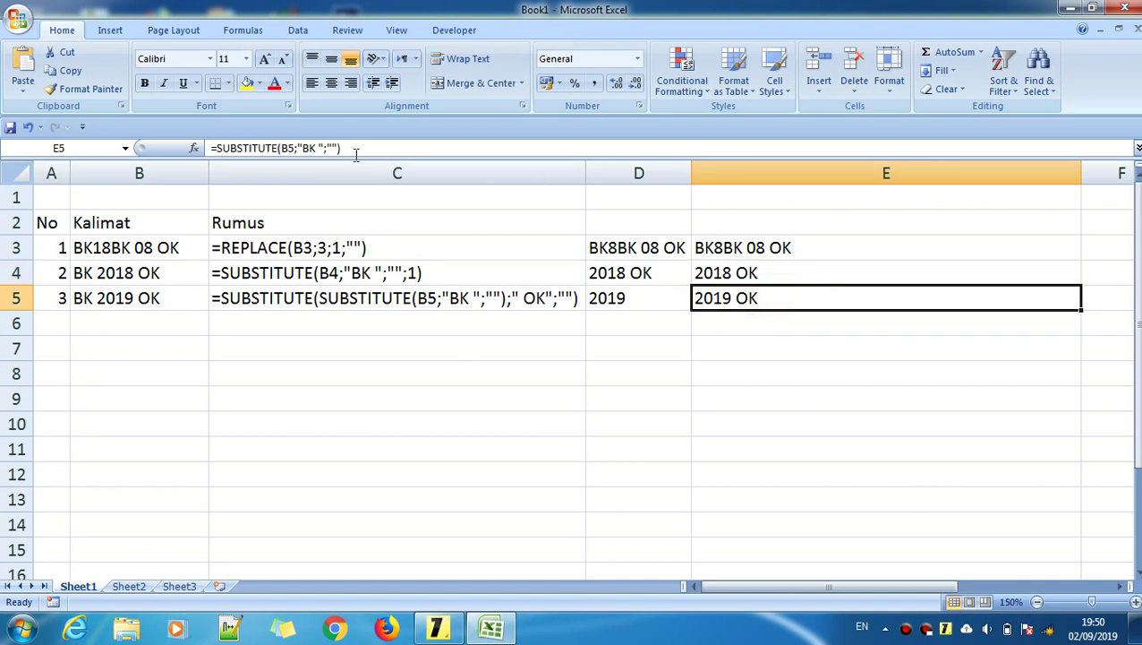
# - Prefix E5's formula with substitute( and append ;" OK";"") so E5 returns 2019
pyautogui.click(218, 148)
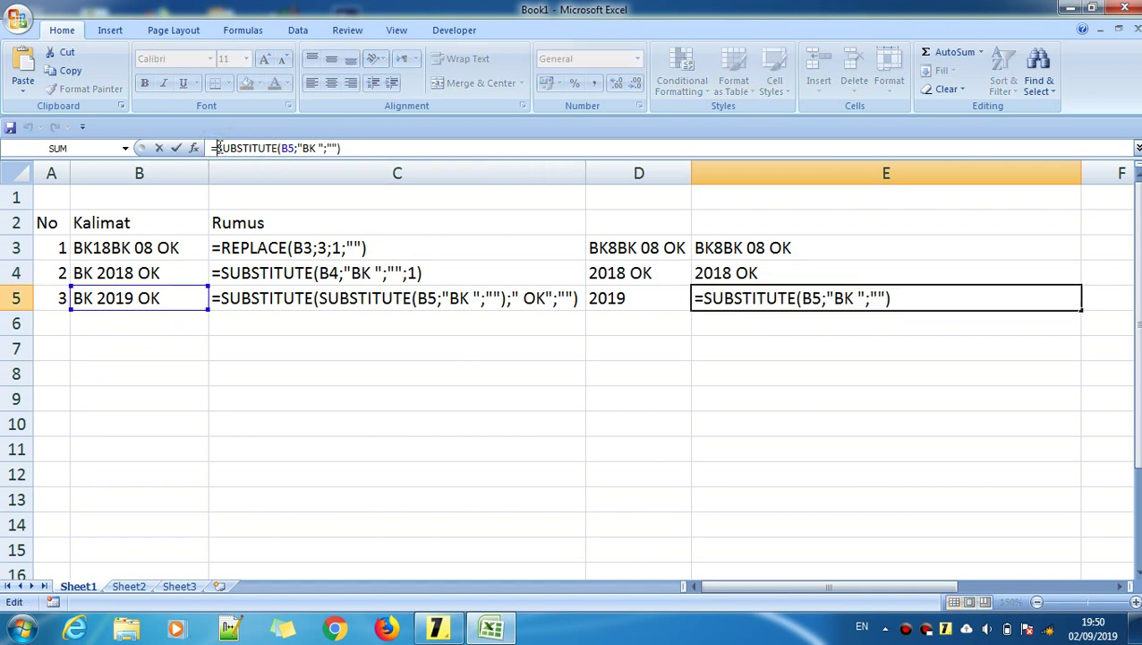
pyautogui.write('substitute')
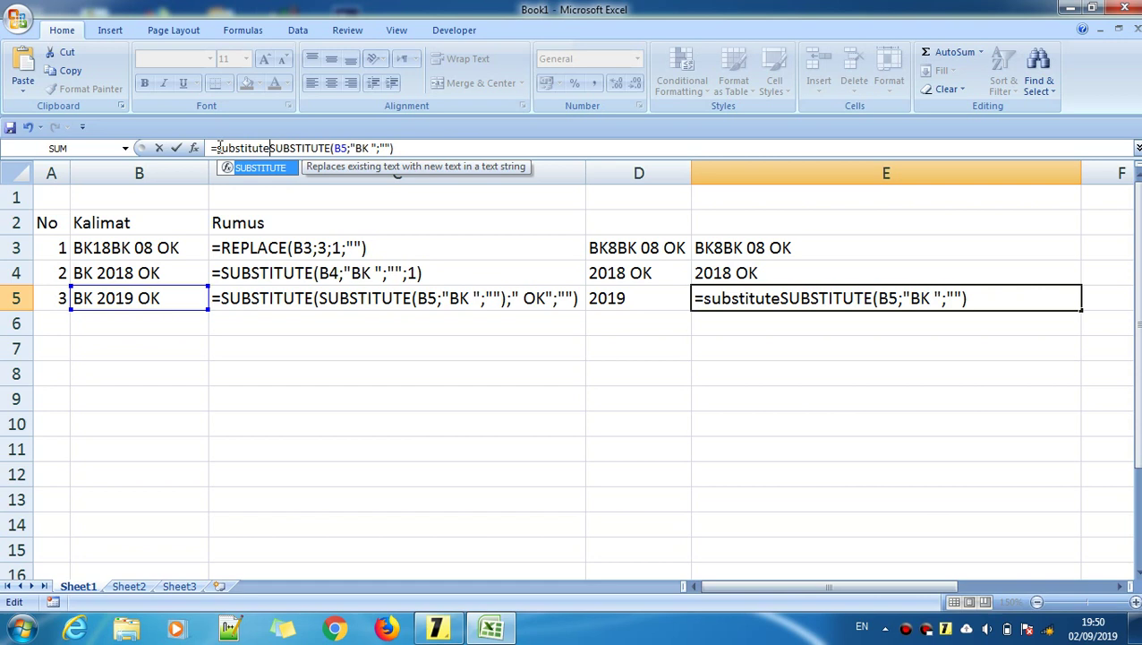
pyautogui.write('(')
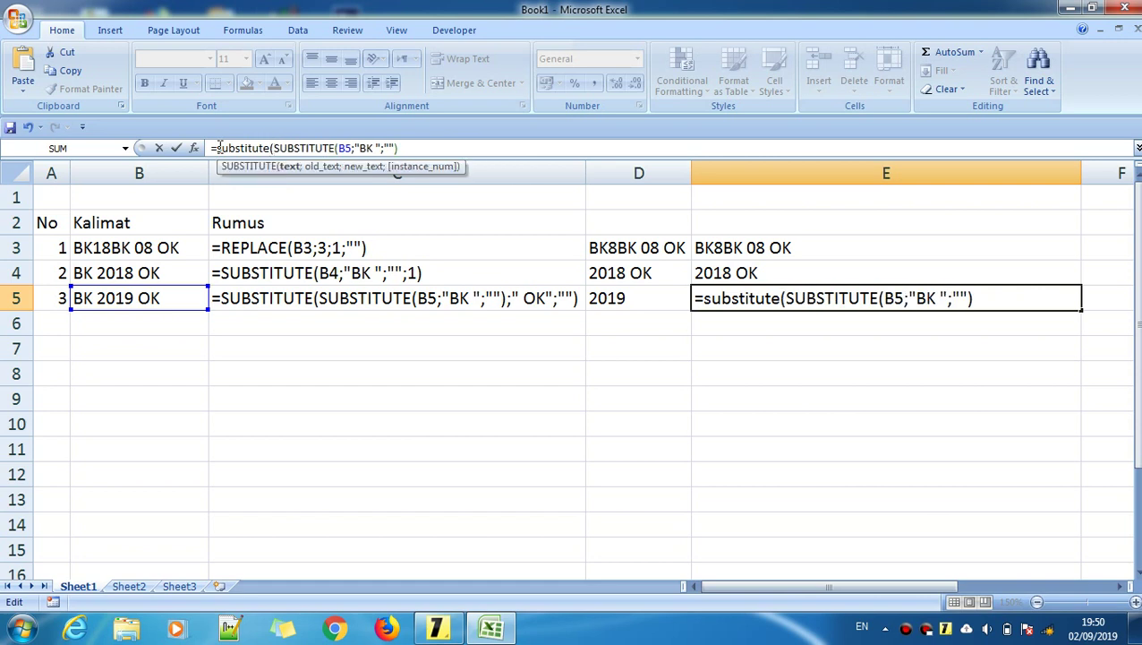
pyautogui.click(289, 148)
pyautogui.click(430, 147)
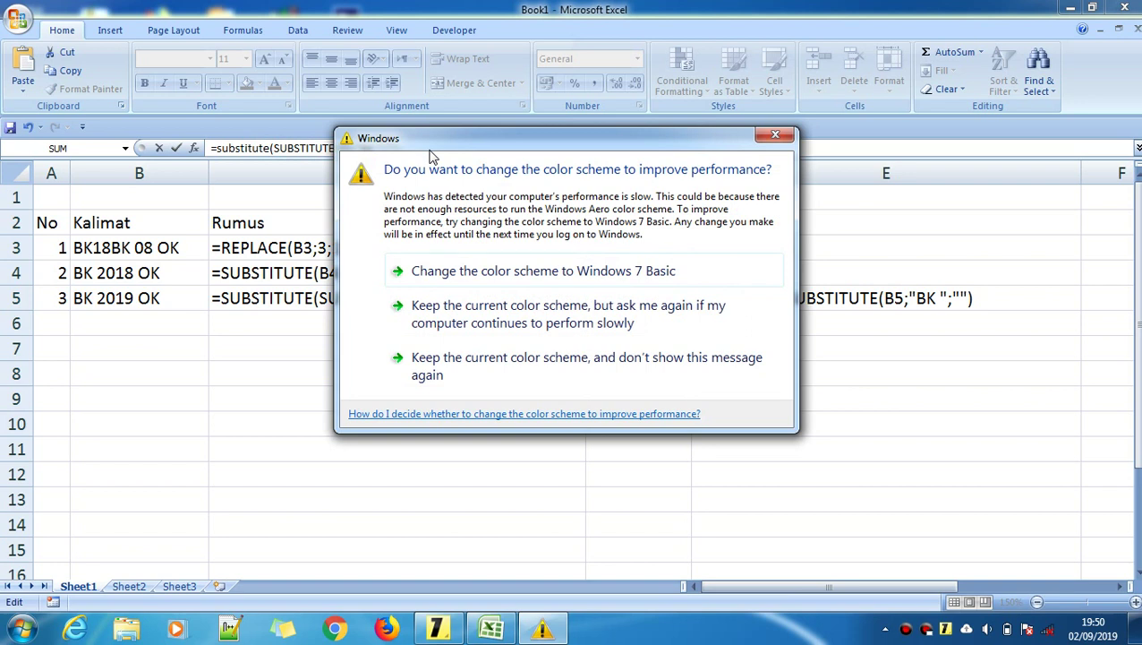
pyautogui.click(775, 135)
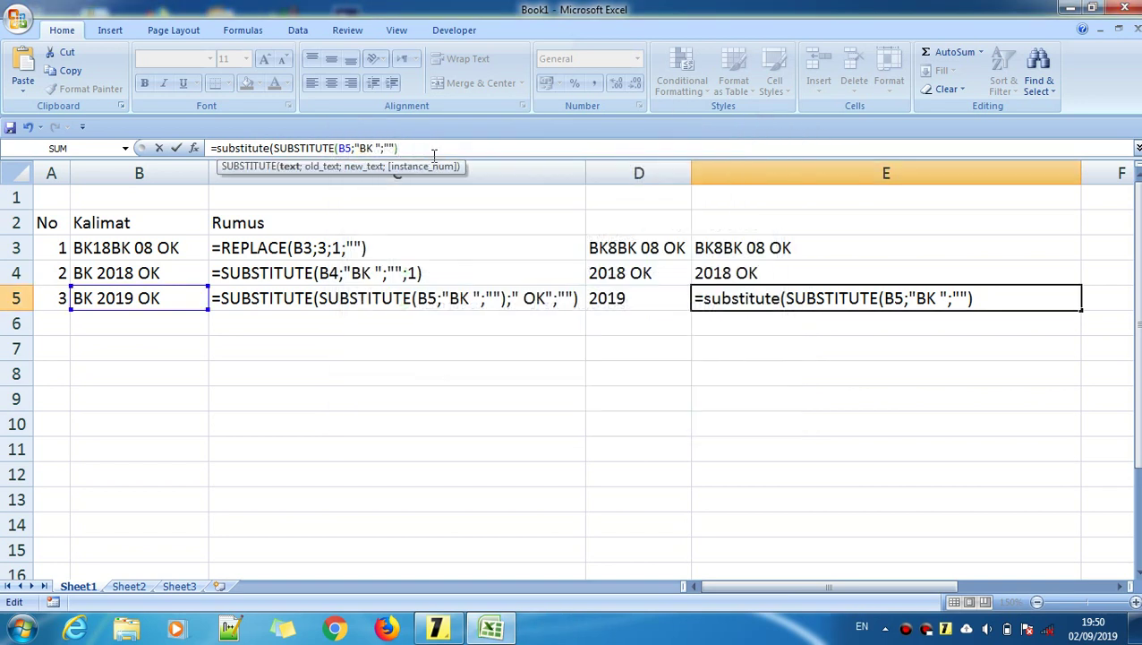
pyautogui.write(';')
pyautogui.write('OK')
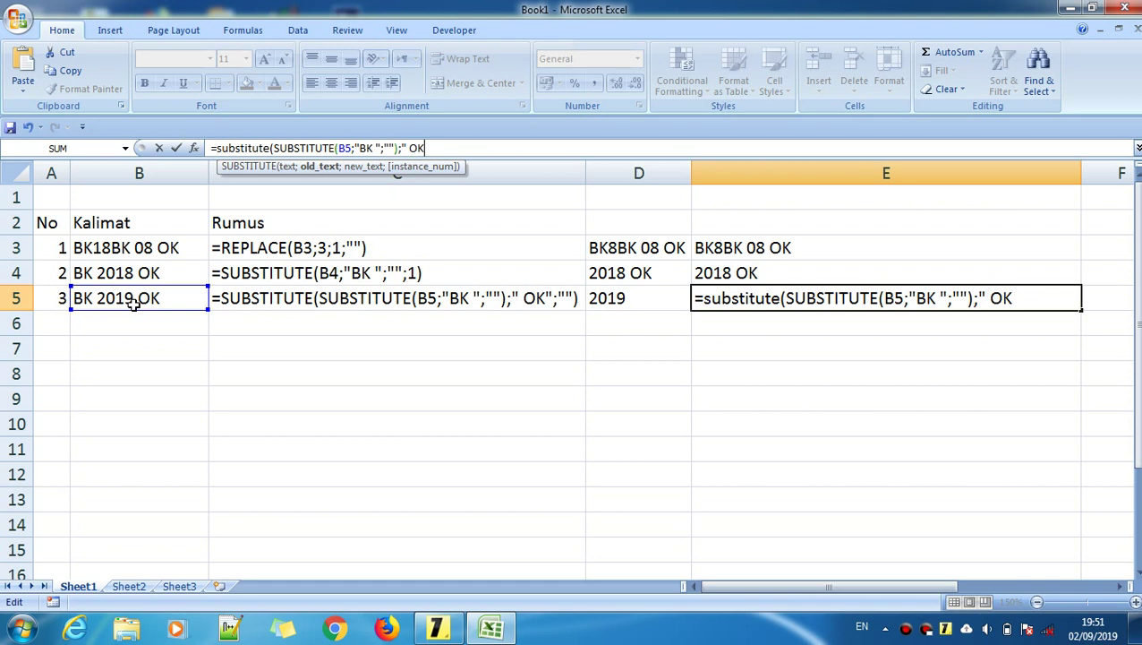
pyautogui.write('";')
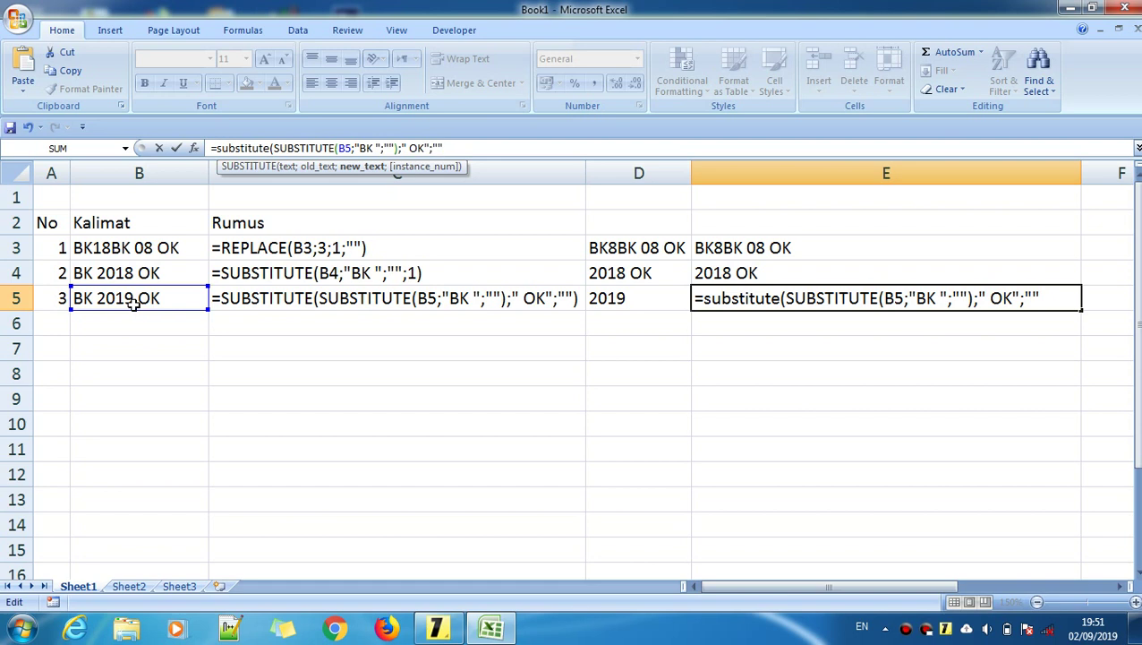
pyautogui.write(')')
pyautogui.press('Return')
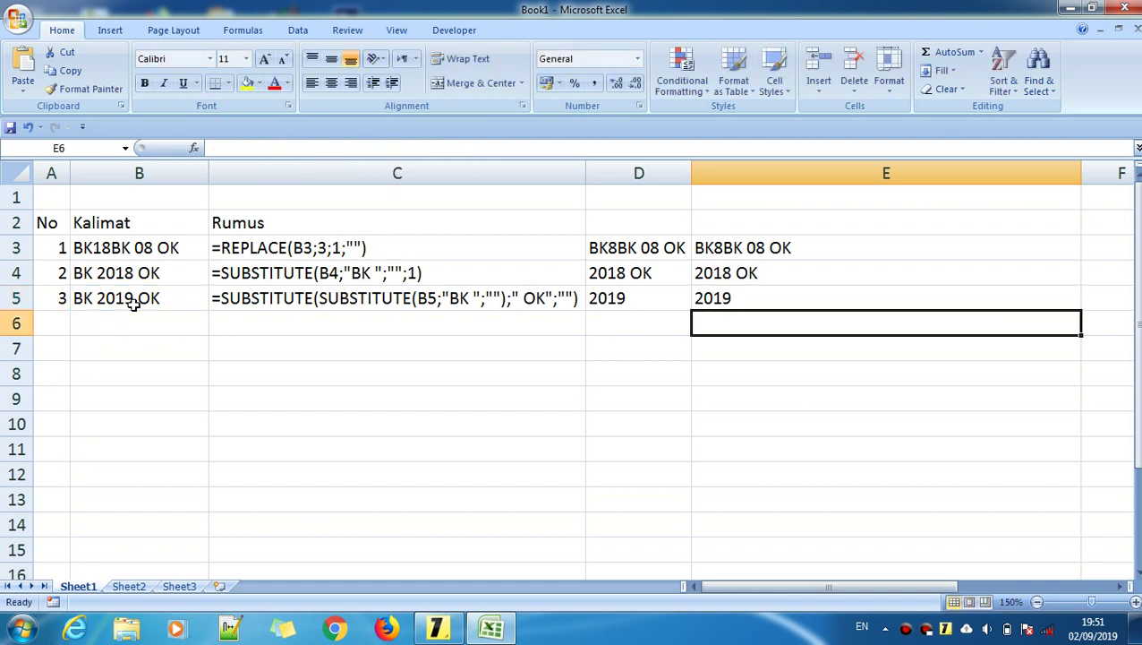
pyautogui.click(817, 297)
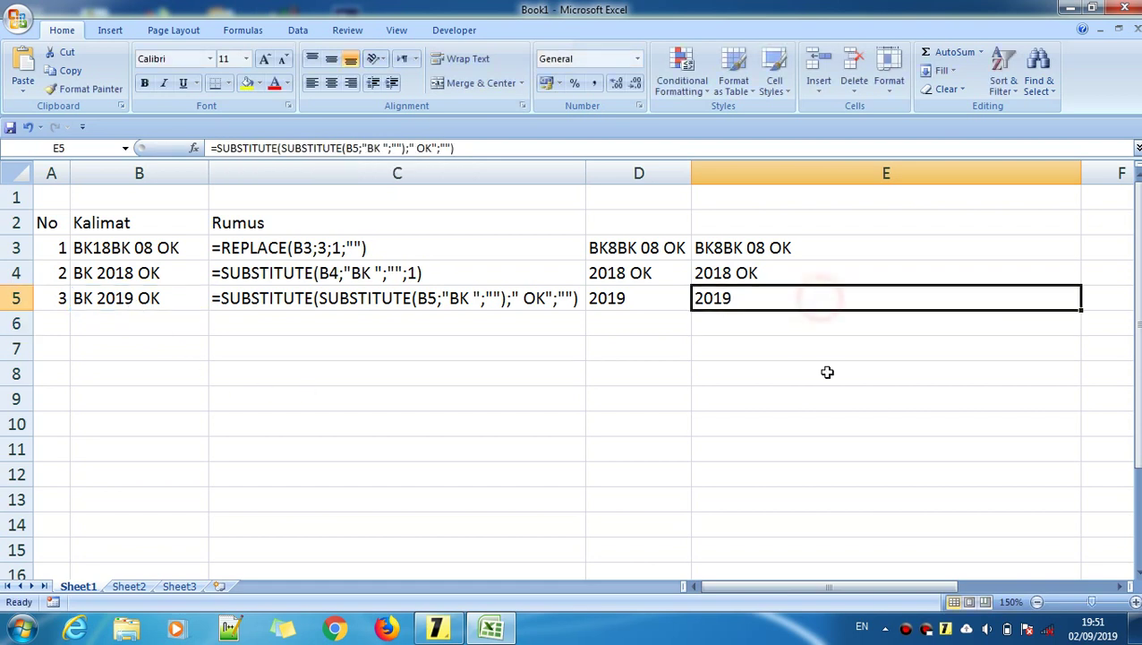
pyautogui.click(827, 373)
pyautogui.click(312, 370)
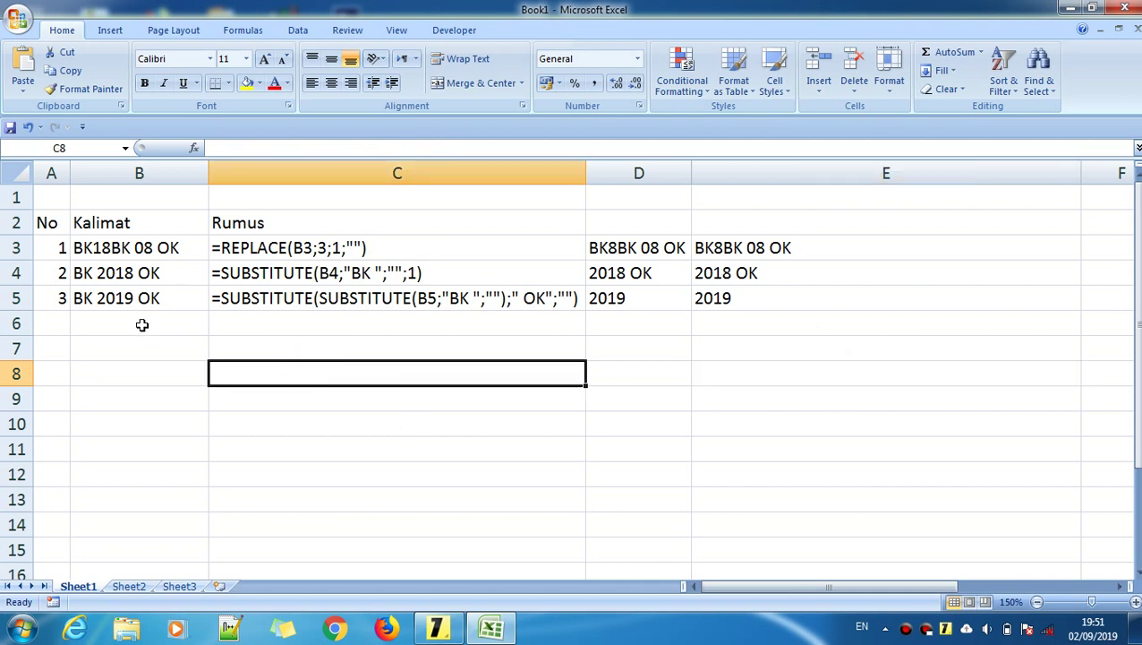
pyautogui.click(778, 367)
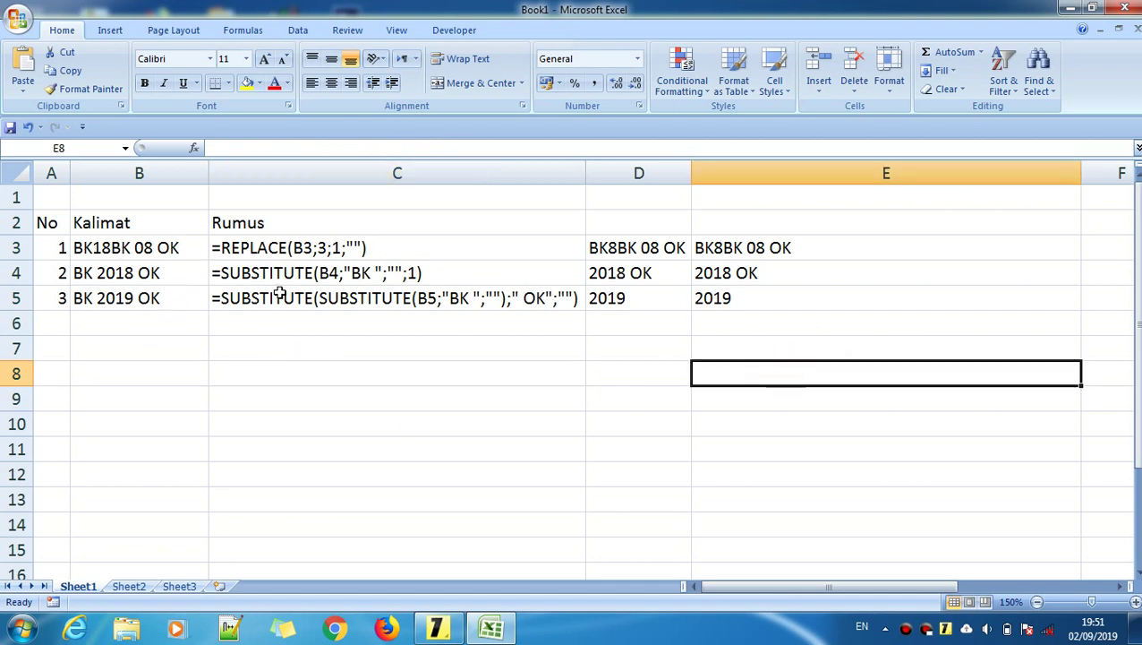
pyautogui.click(416, 240)
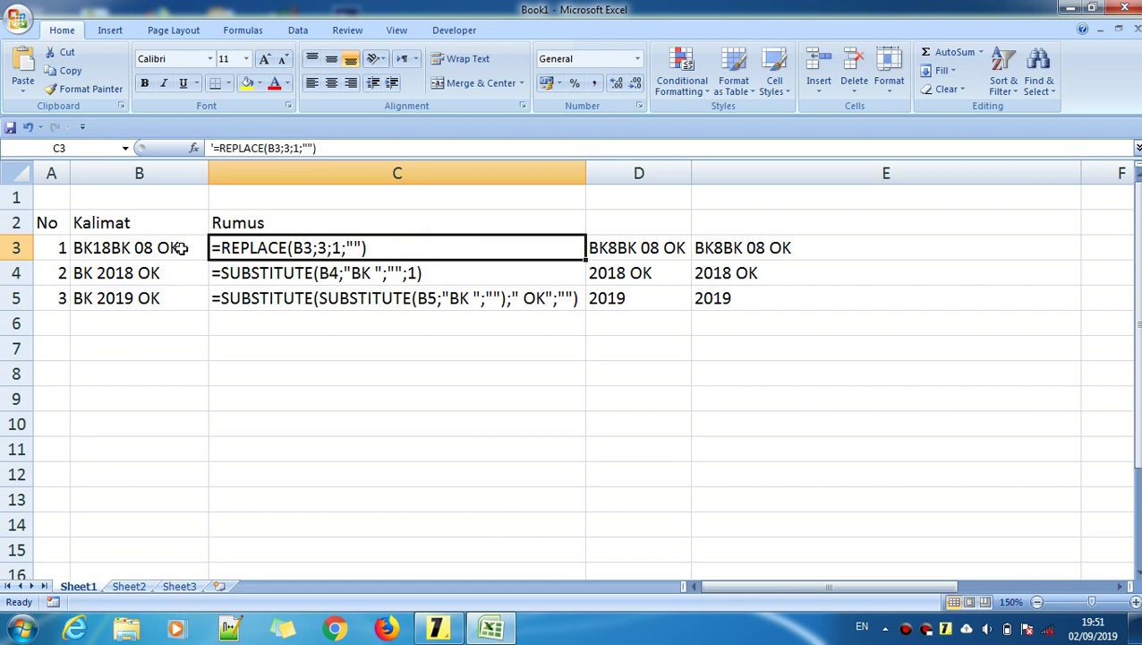
pyautogui.click(532, 398)
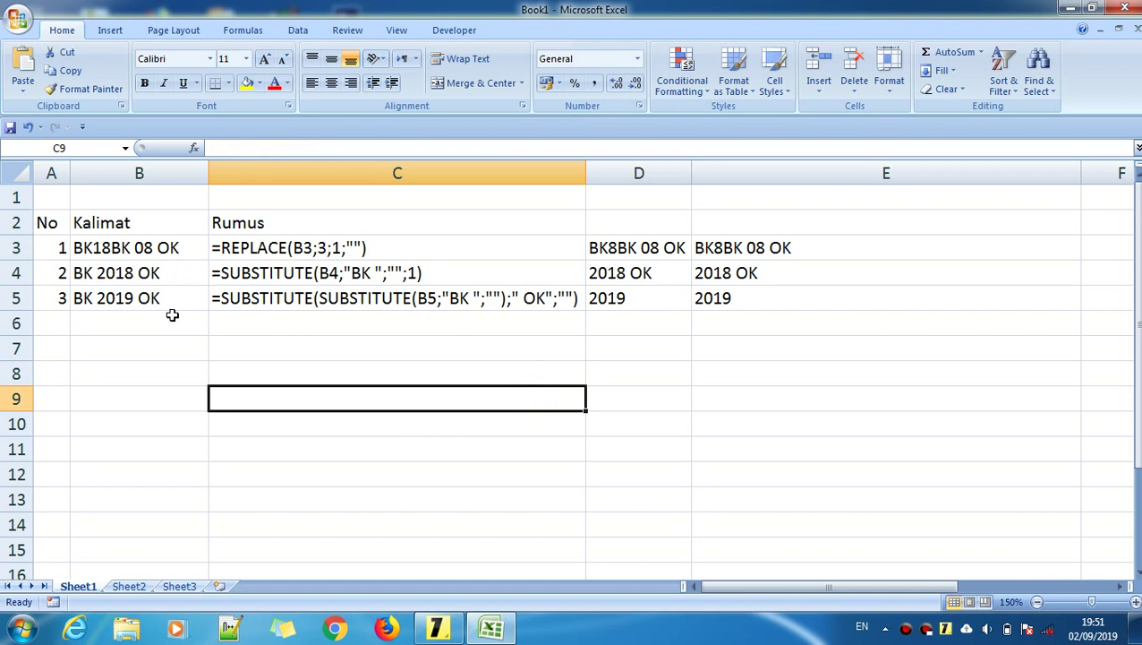
pyautogui.click(354, 343)
pyautogui.click(359, 322)
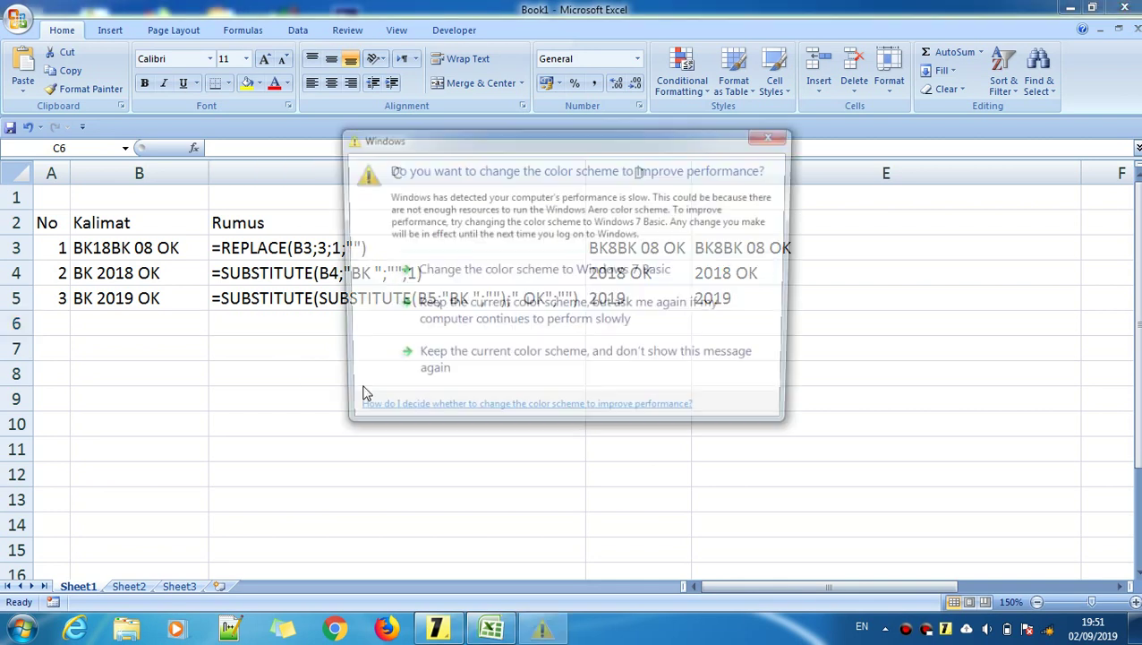
pyautogui.click(775, 137)
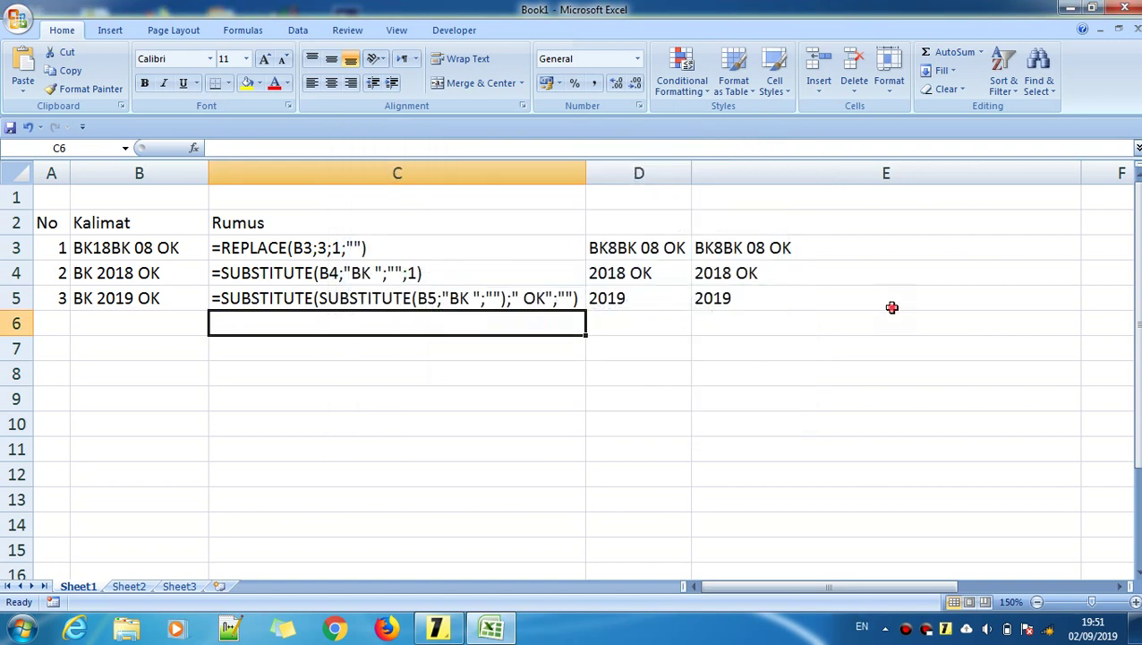
pyautogui.click(890, 305)
pyautogui.click(903, 345)
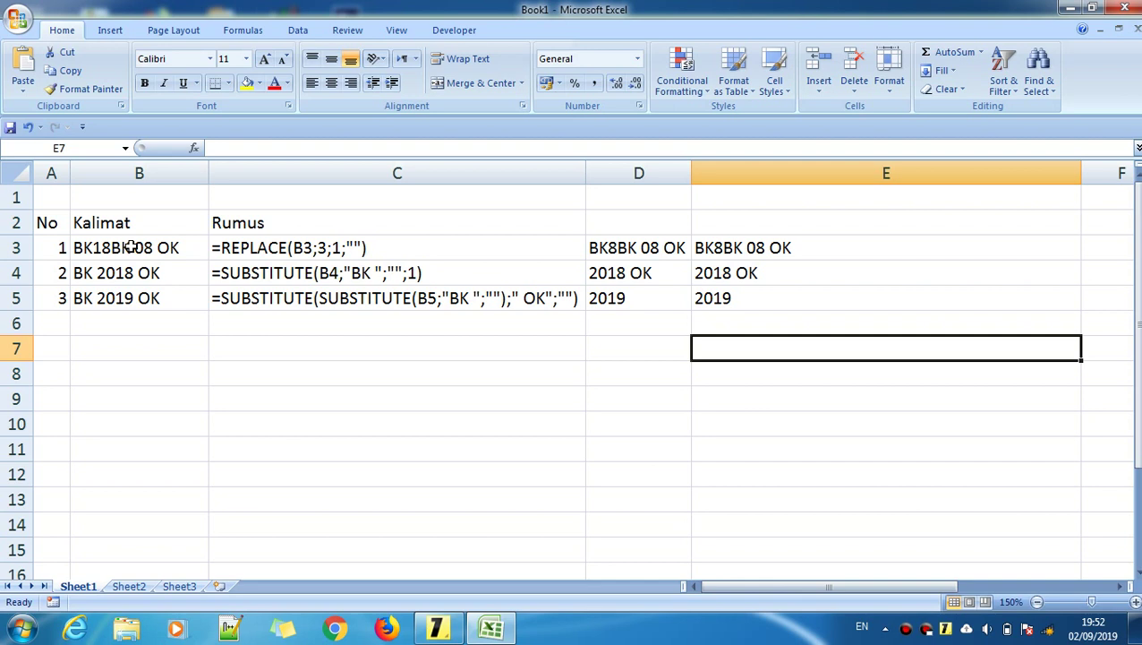
pyautogui.click(130, 247)
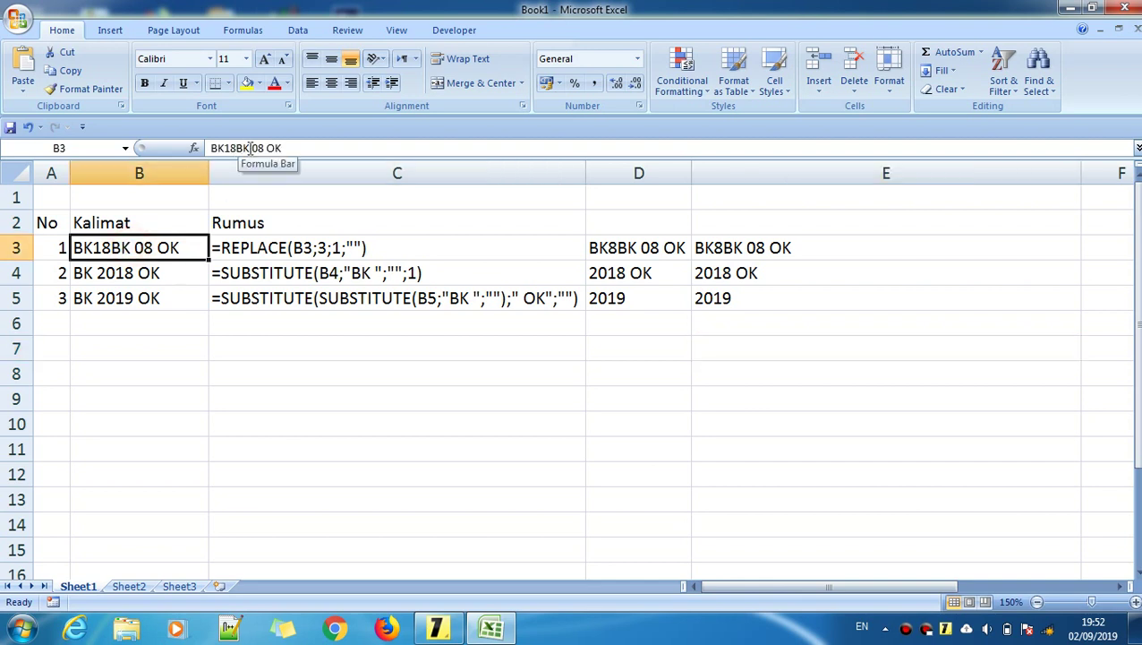
# - Delete the "BK " before 08 in B3 so the sample reads BK1808 OK
pyautogui.click(254, 148)
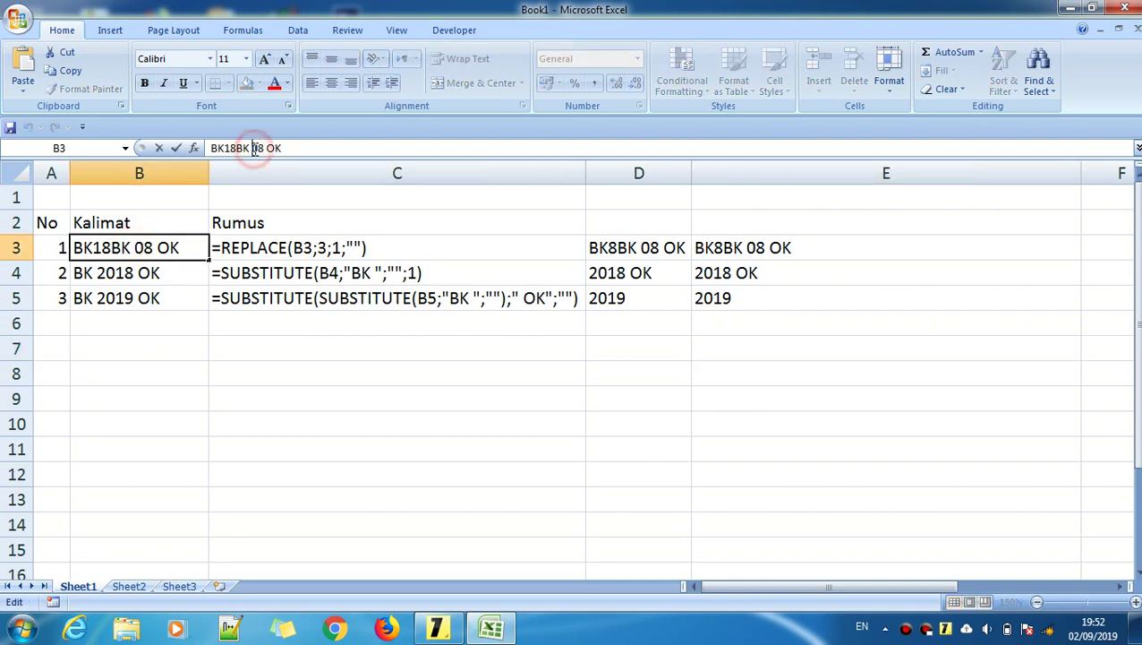
pyautogui.press('BackSpace')
pyautogui.press('BackSpace')
pyautogui.press('BackSpace')
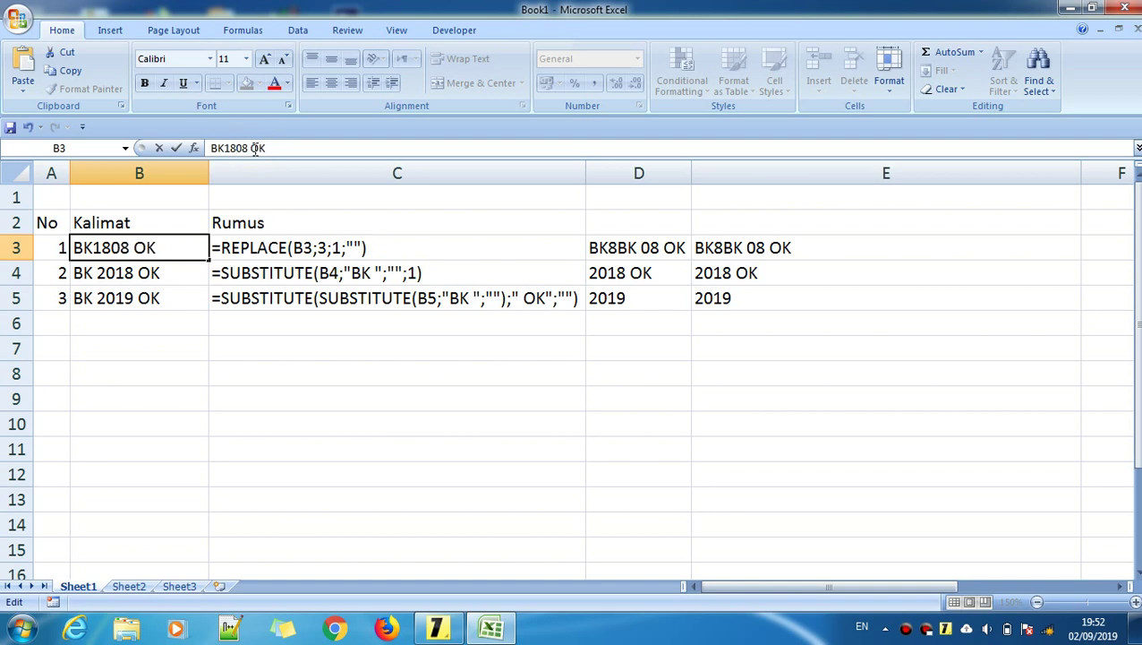
pyautogui.press('Return')
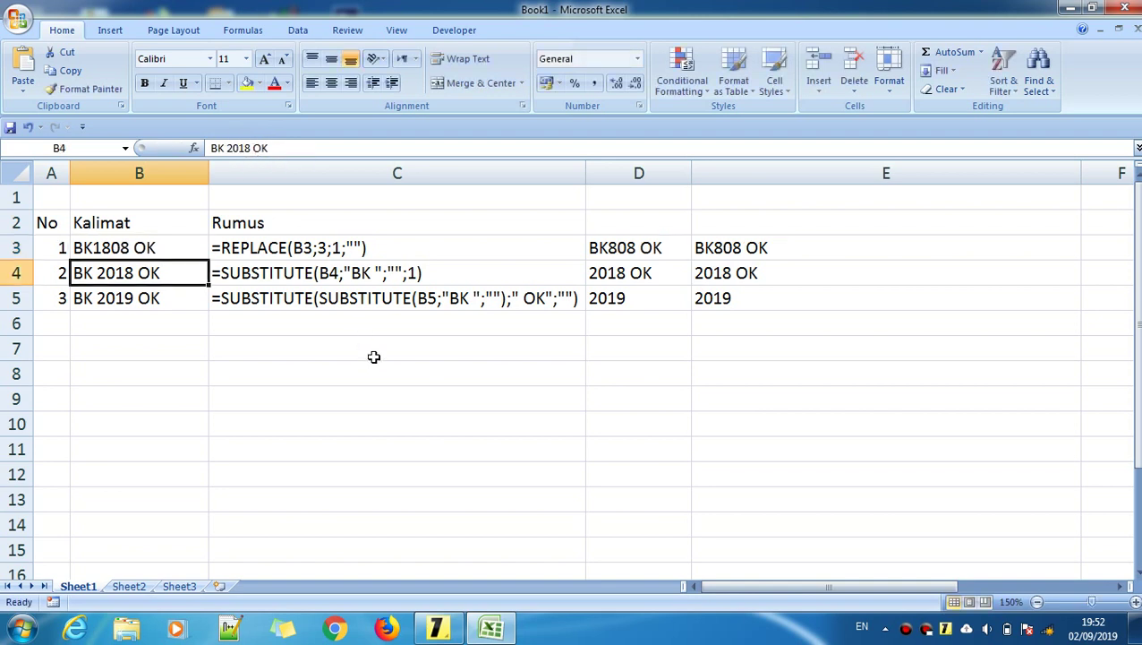
pyautogui.click(379, 364)
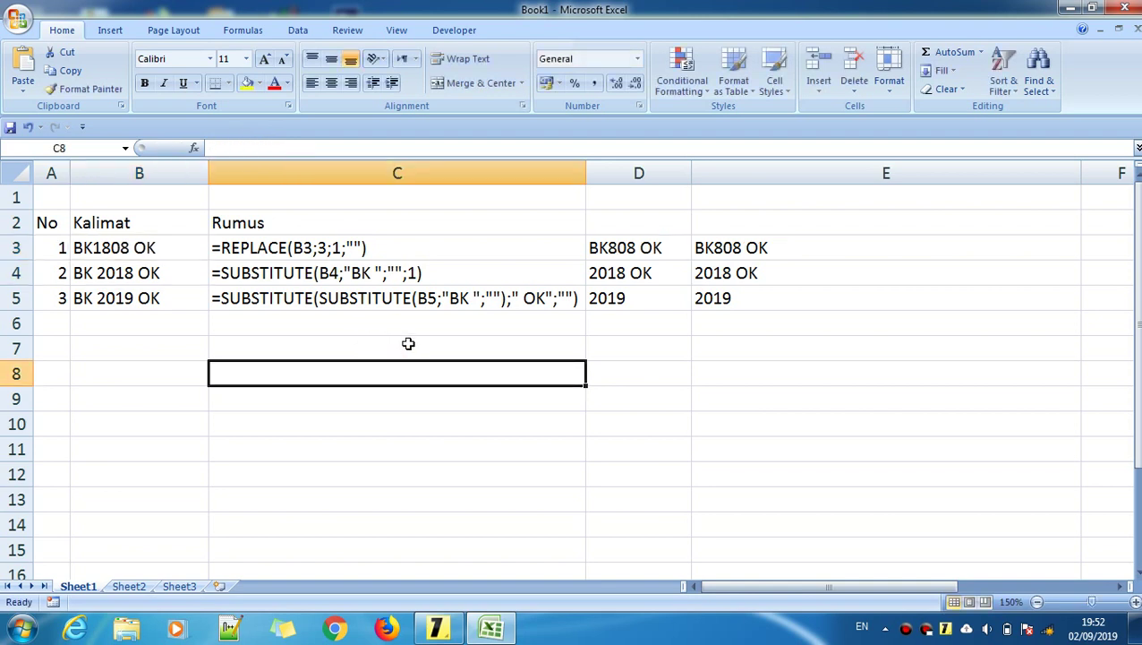